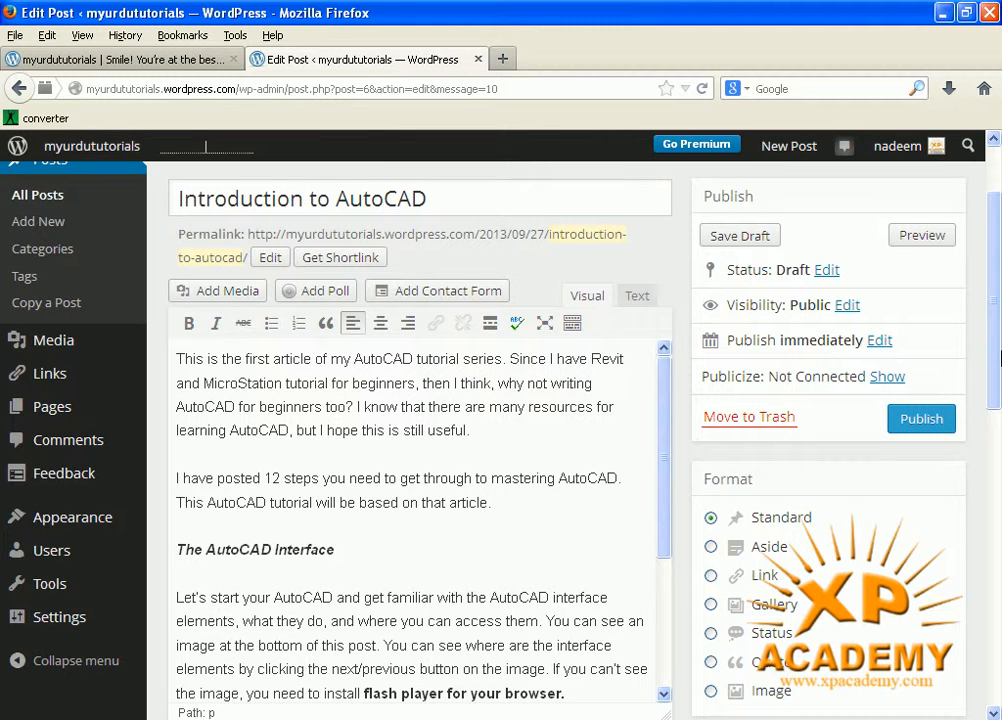
Show the post editor's second row of formatting tools and look over the available text colours
{"action": "mouse_move", "coordinate": [991, 351]}
{"action": "left_mouse_down"}
{"action": "mouse_move", "coordinate": [995, 382]}
{"action": "mouse_move", "coordinate": [997, 368]}
{"action": "left_mouse_up"}
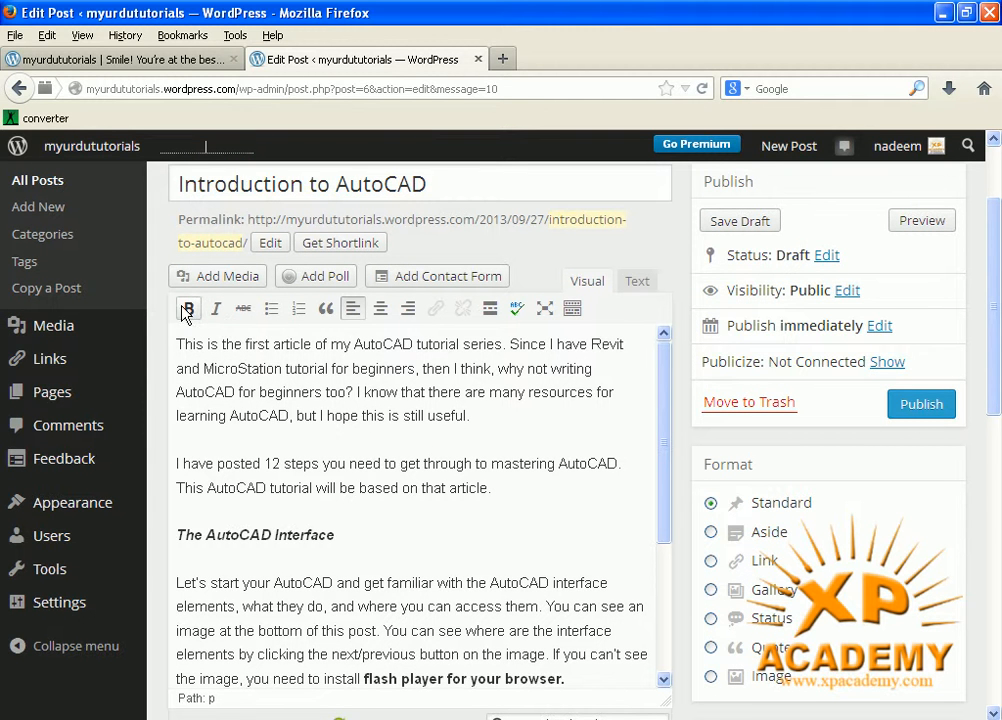
{"action": "left_click", "coordinate": [572, 309]}
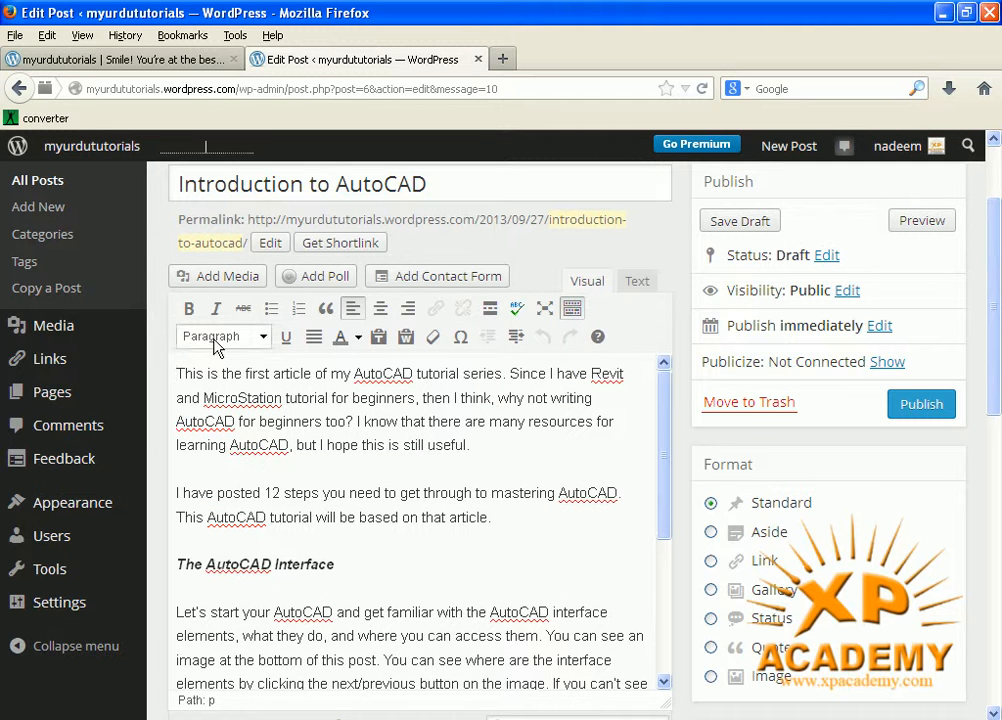
{"action": "left_click", "coordinate": [572, 309]}
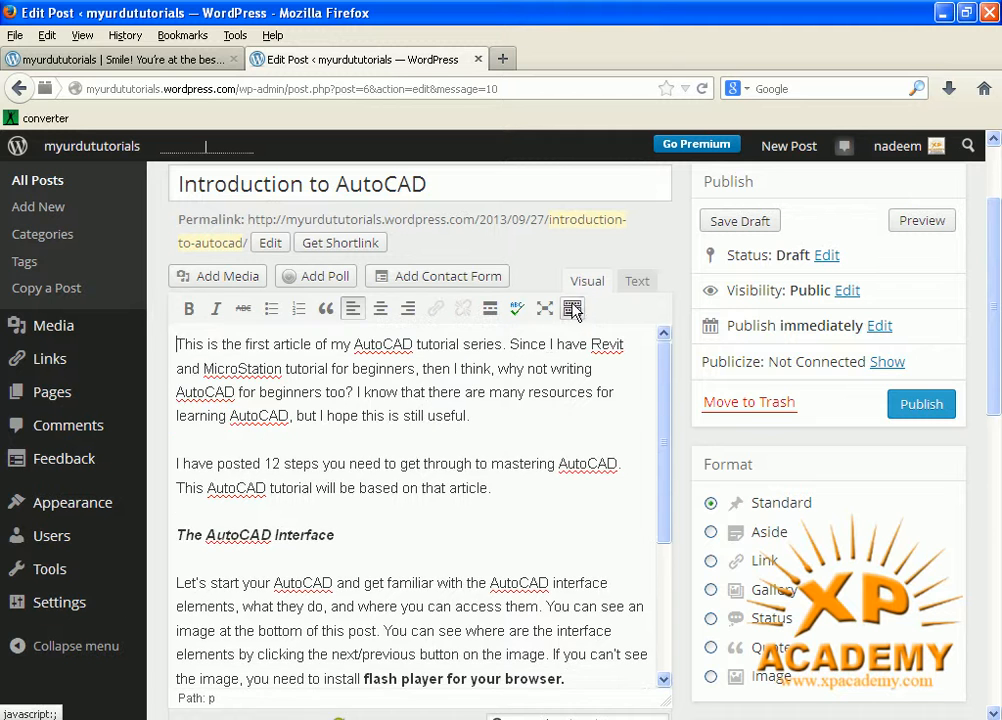
{"action": "left_click", "coordinate": [572, 309]}
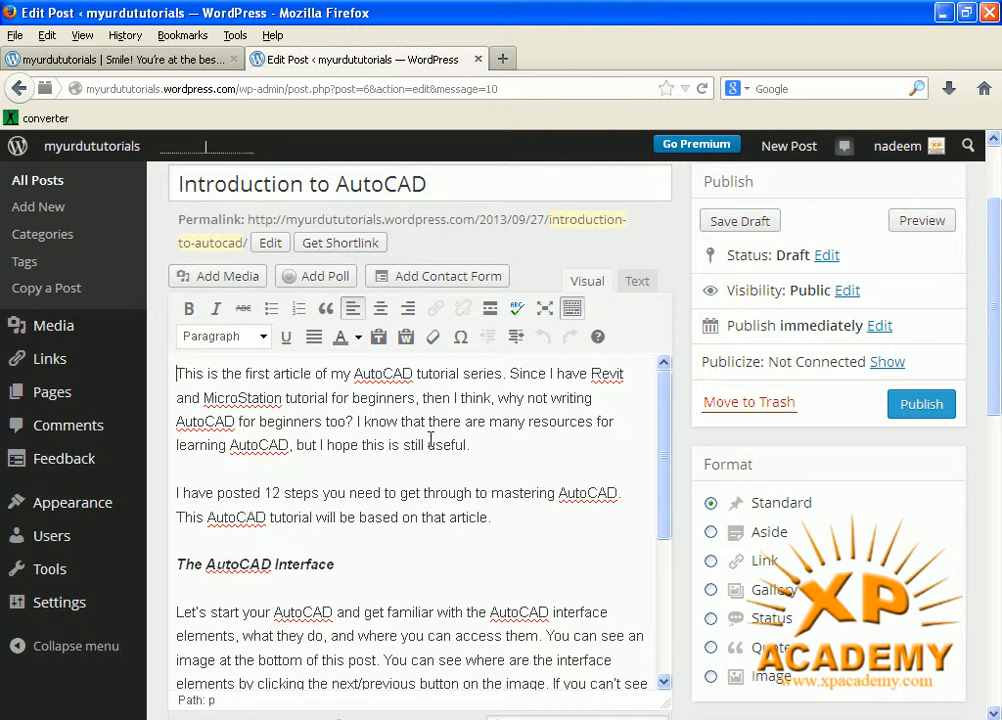
{"action": "left_click", "coordinate": [359, 340]}
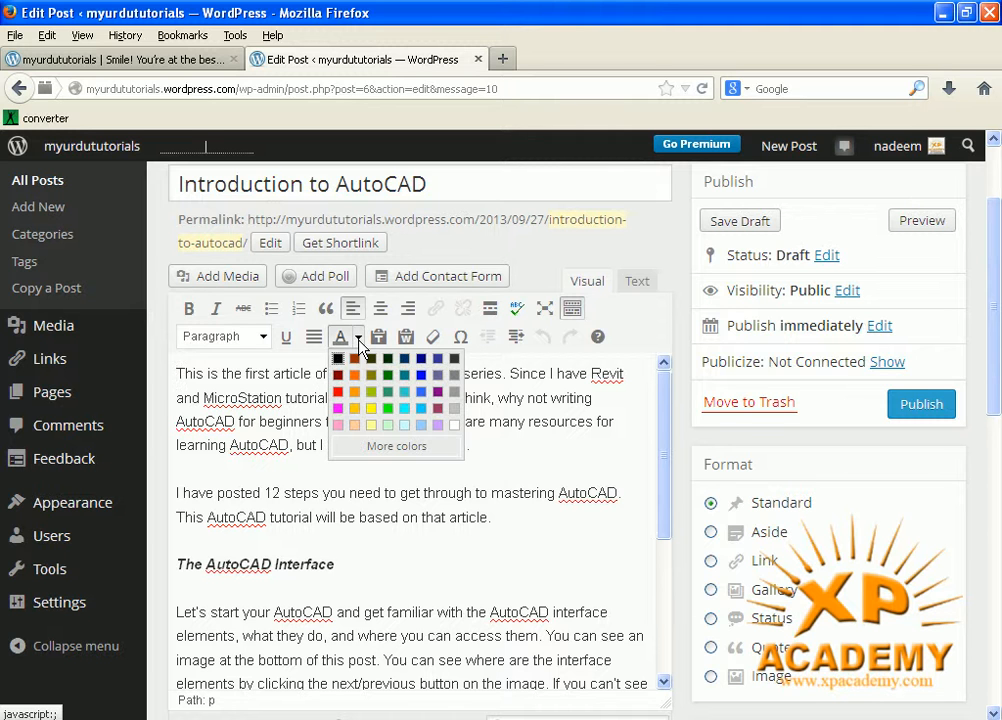
{"action": "left_click", "coordinate": [495, 432]}
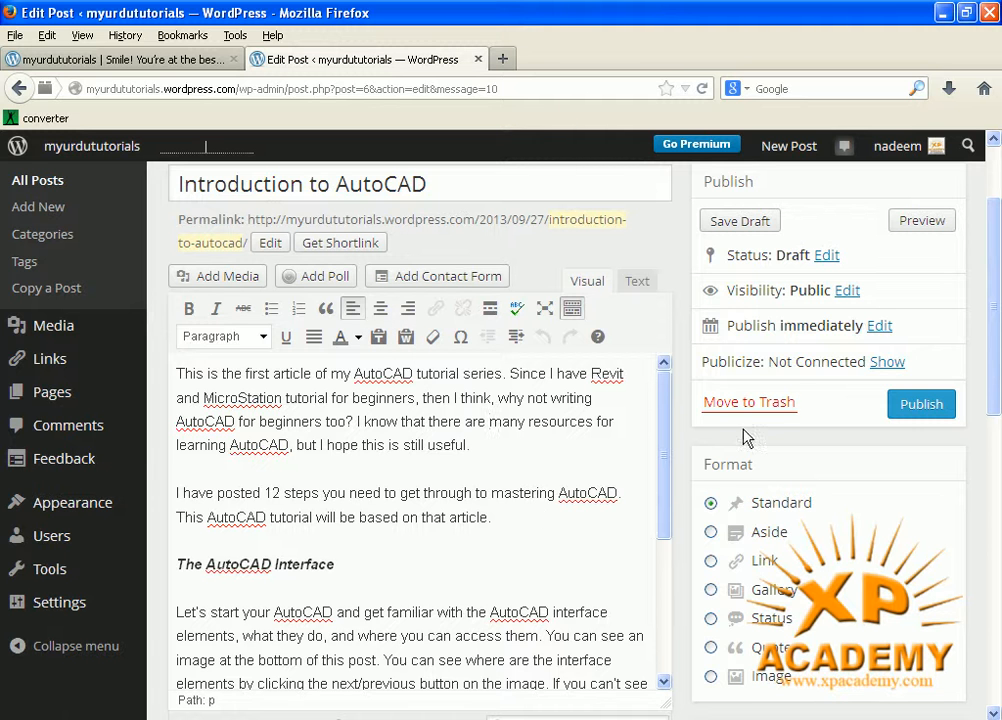
Delete all of the body text of the Introduction to AutoCAD post
{"action": "left_click_drag", "start_coordinate": [991, 365], "coordinate": [993, 368]}
{"action": "scroll", "coordinate": [993, 368], "scroll_direction": "down", "scroll_amount": 1}
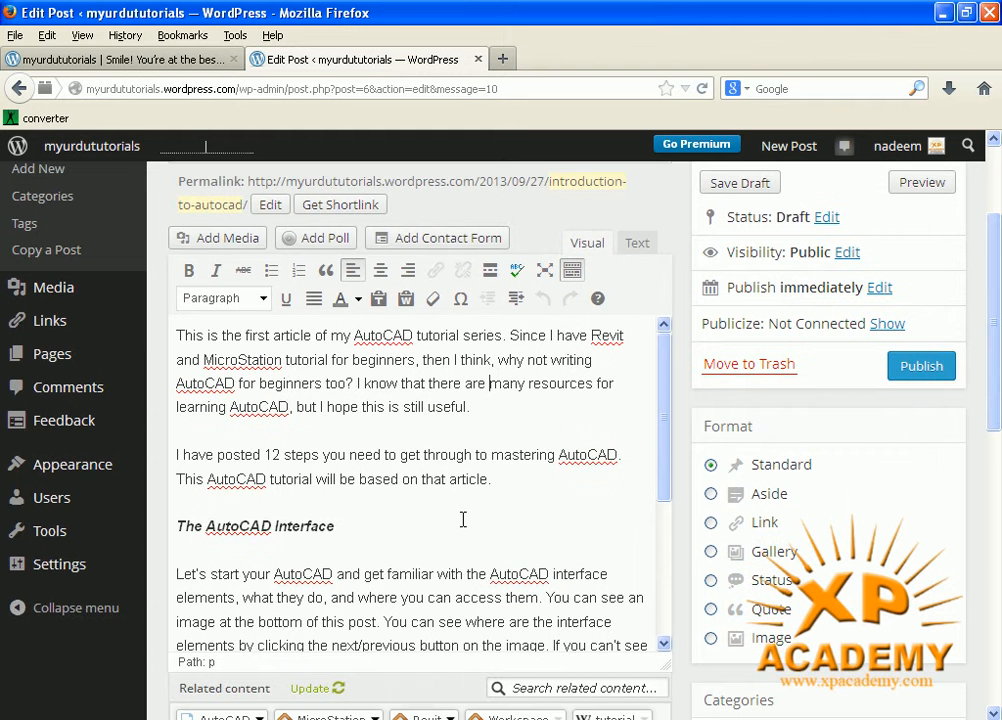
{"action": "left_click", "coordinate": [463, 519]}
{"action": "key", "text": "ctrl+a"}
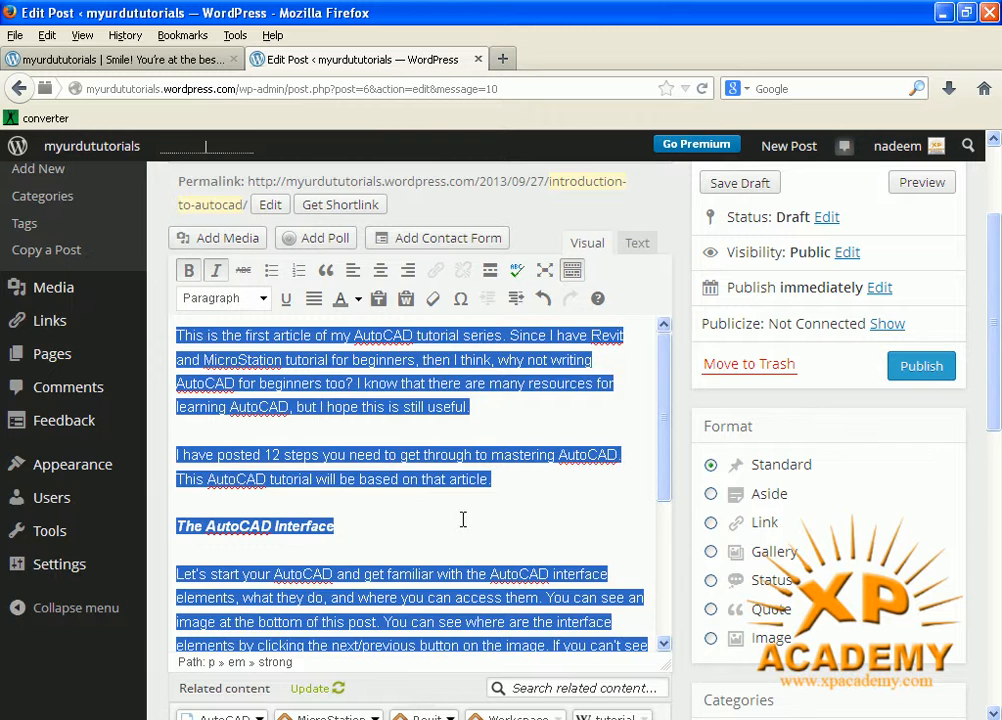
{"action": "key", "text": "Delete"}
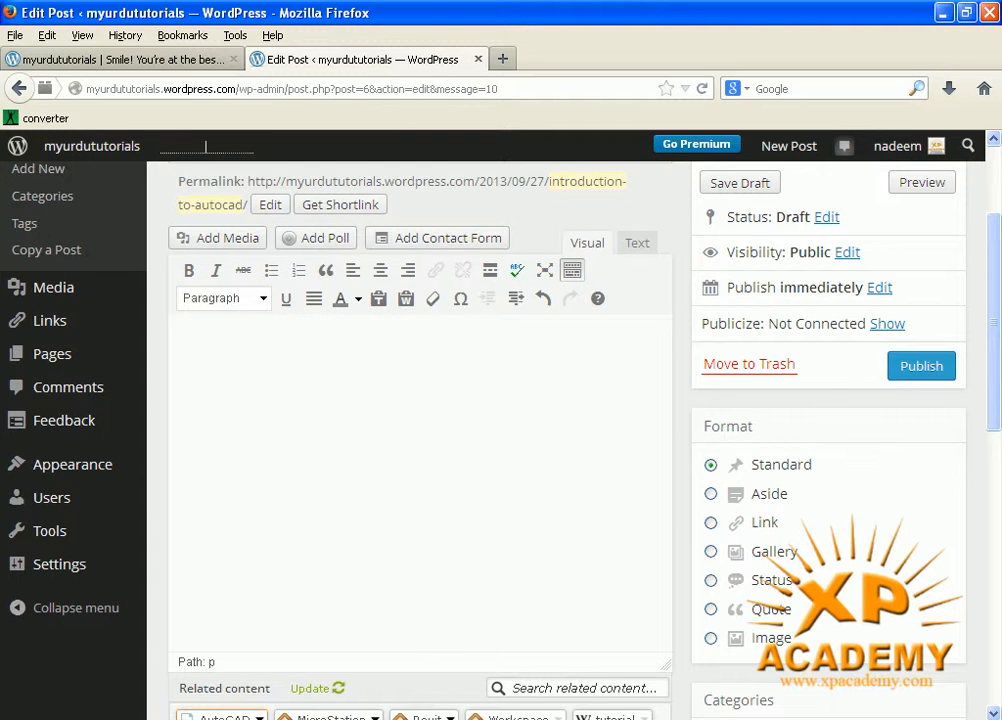
Switch to the Word document and colour "AutoCAD and get familiar with the AutoCAD" red under The AutoCAD Interface heading
{"action": "key", "text": "alt+Tab"}
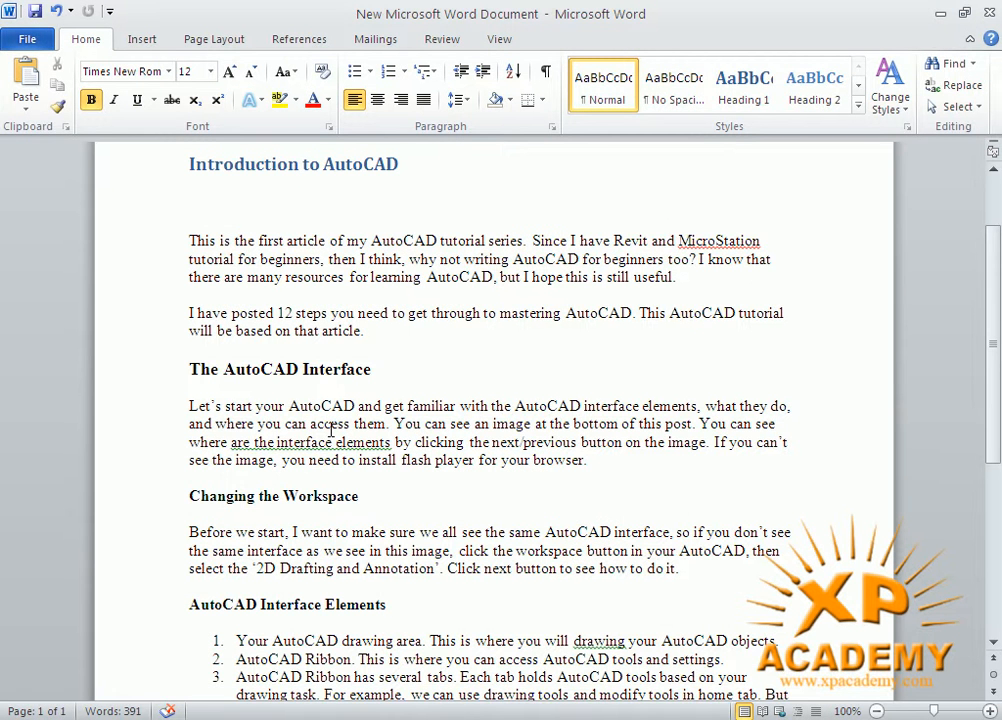
{"action": "scroll", "coordinate": [331, 430], "scroll_direction": "down", "scroll_amount": 3}
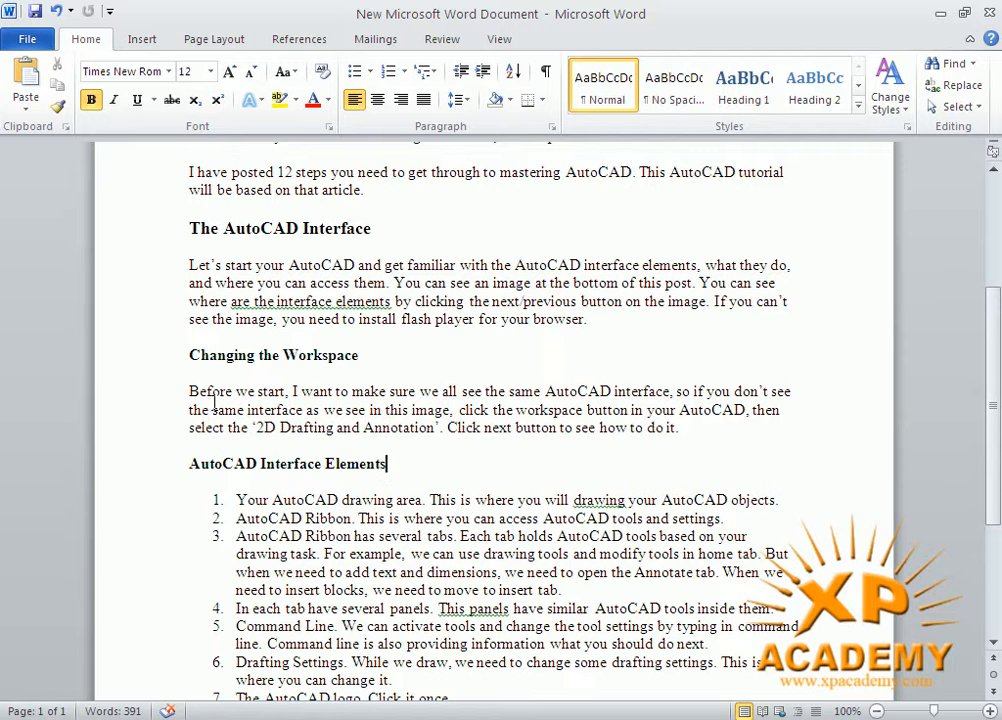
{"action": "left_click_drag", "start_coordinate": [587, 319], "coordinate": [420, 318]}
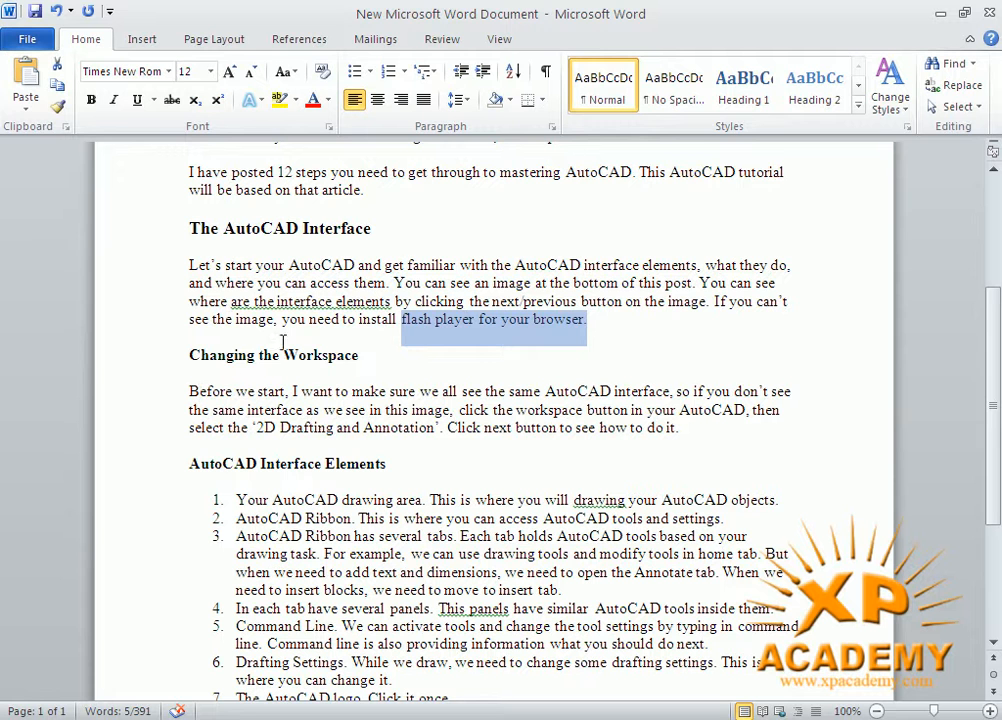
{"action": "left_click_drag", "start_coordinate": [289, 265], "coordinate": [577, 263]}
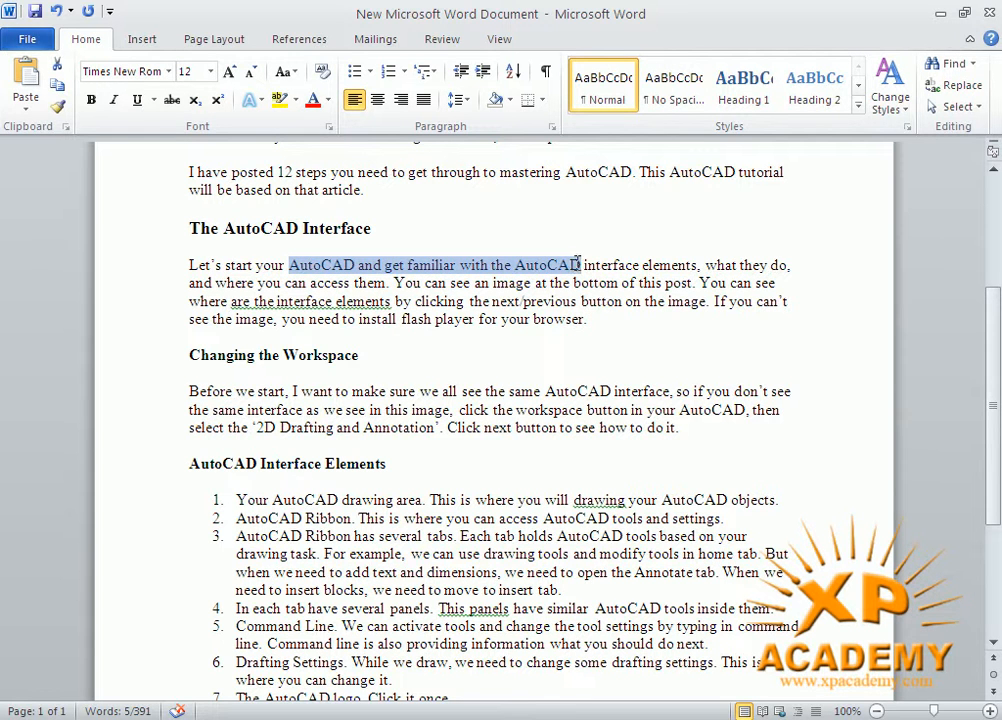
{"action": "left_click", "coordinate": [328, 100]}
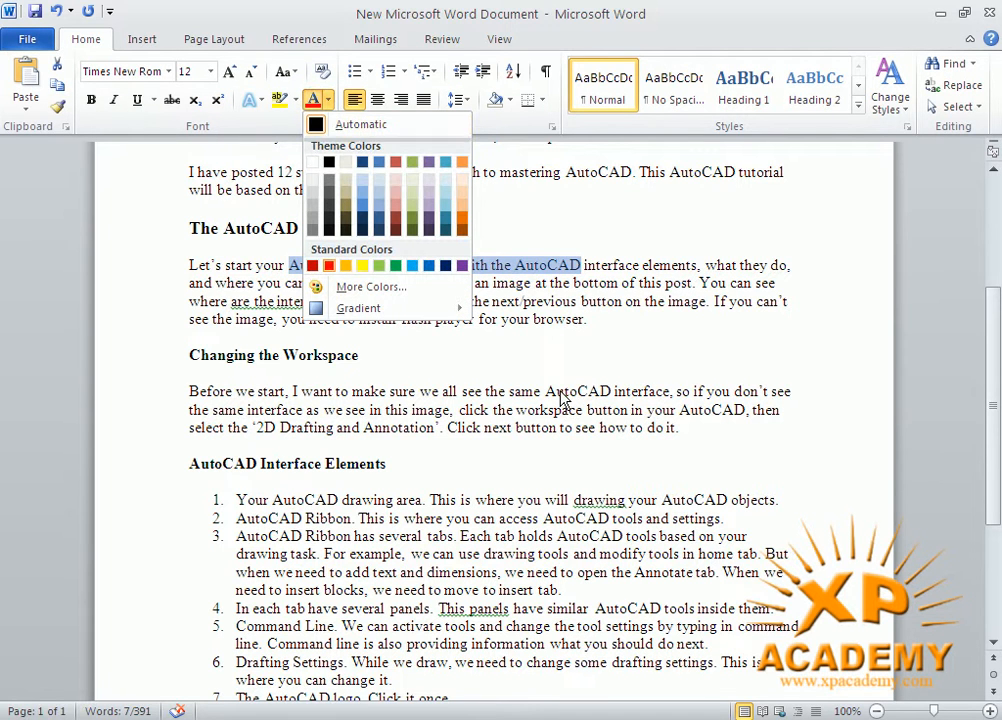
{"action": "left_click", "coordinate": [327, 262]}
{"action": "left_click", "coordinate": [497, 350]}
Colour the words "for learning AutoCAD" in the opening paragraph red
{"action": "scroll", "coordinate": [521, 376], "scroll_direction": "down", "scroll_amount": 3}
{"action": "scroll", "coordinate": [483, 235], "scroll_direction": "up", "scroll_amount": 5}
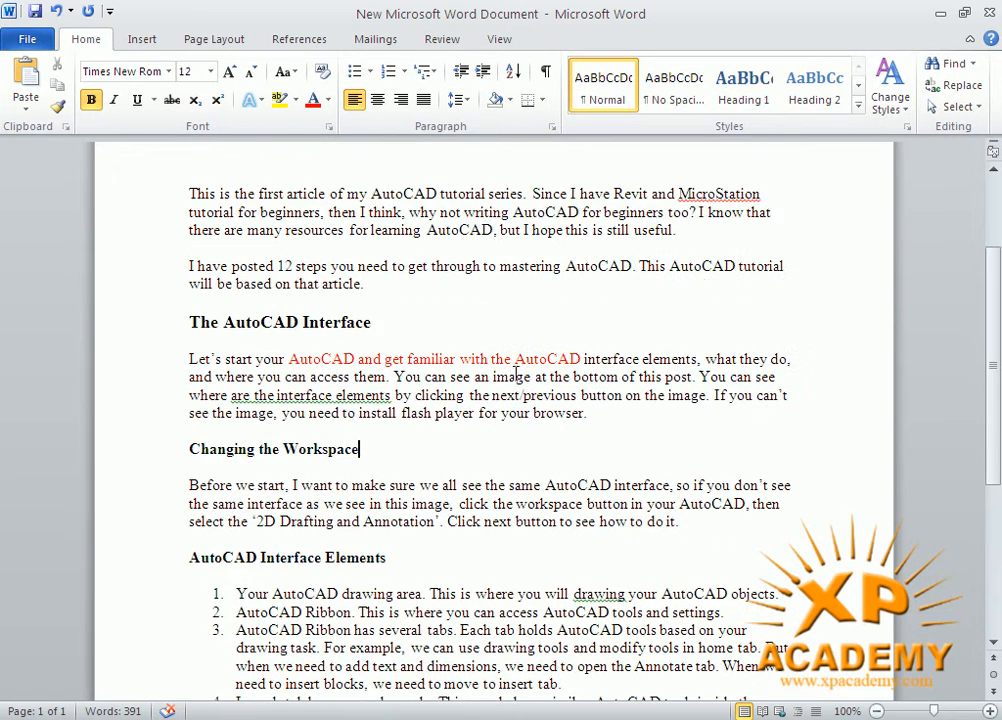
{"action": "left_click_drag", "start_coordinate": [492, 232], "coordinate": [350, 232]}
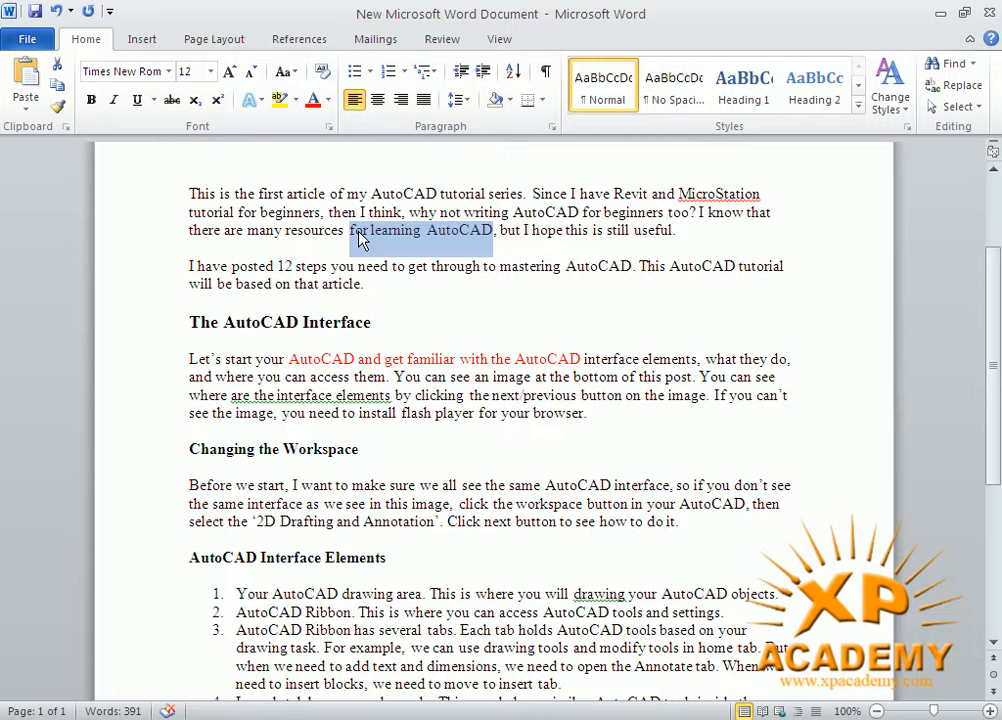
{"action": "left_click", "coordinate": [312, 102]}
{"action": "left_click", "coordinate": [456, 303]}
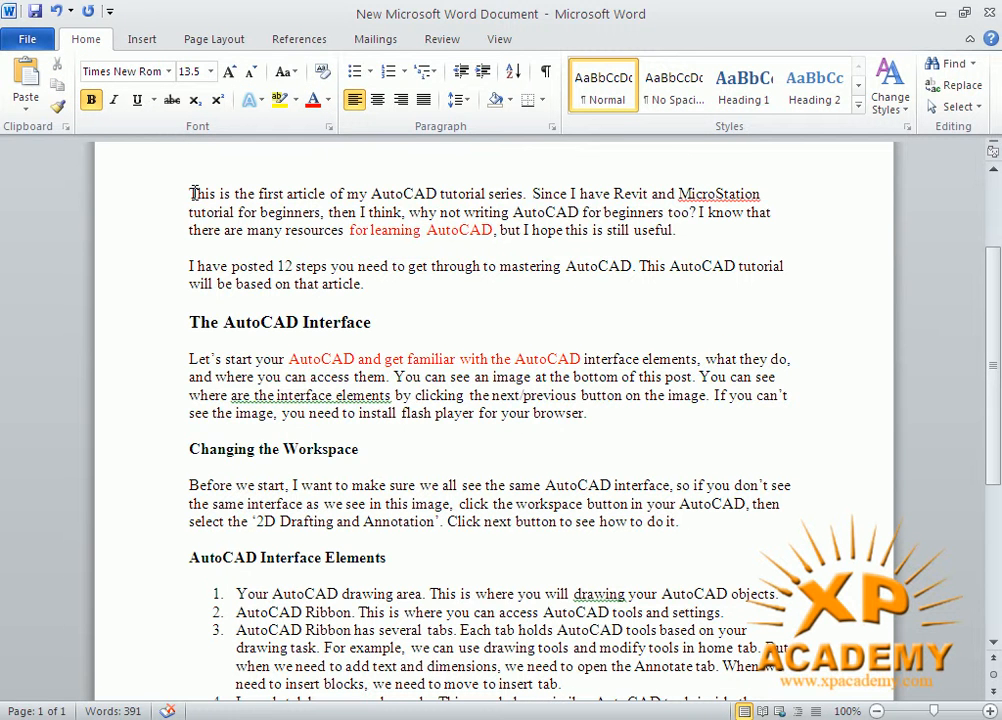
Copy the text from the opening paragraph through the Changing the Workspace section and return to the WordPress post in Firefox
{"action": "left_click_drag", "start_coordinate": [194, 195], "coordinate": [729, 537]}
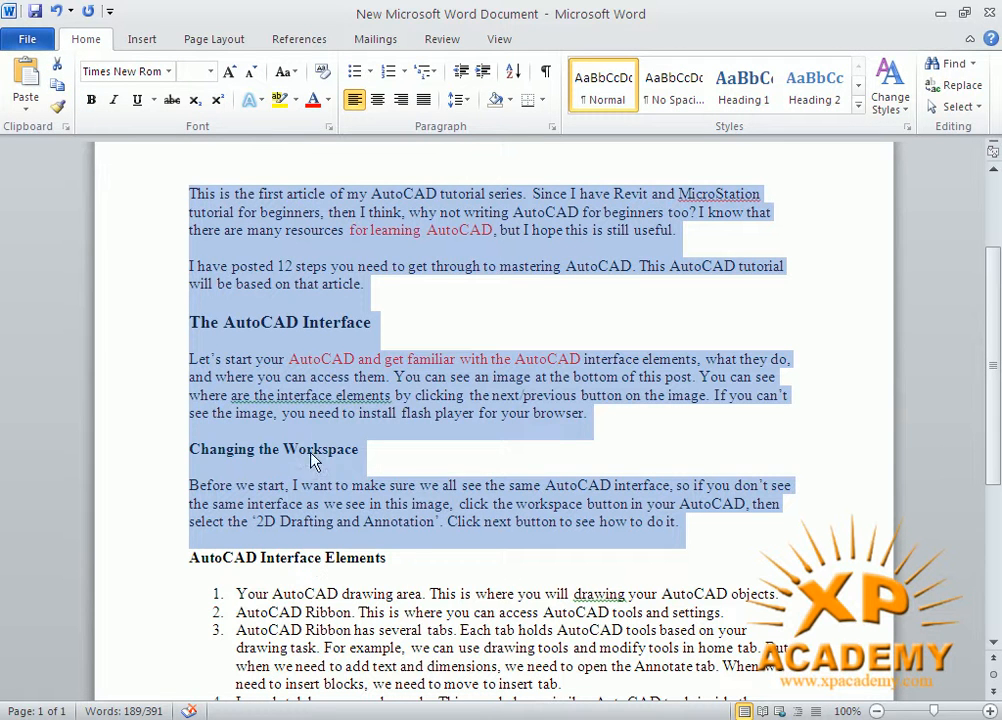
{"action": "right_click", "coordinate": [307, 351]}
{"action": "left_click", "coordinate": [349, 388]}
{"action": "left_click", "coordinate": [940, 13]}
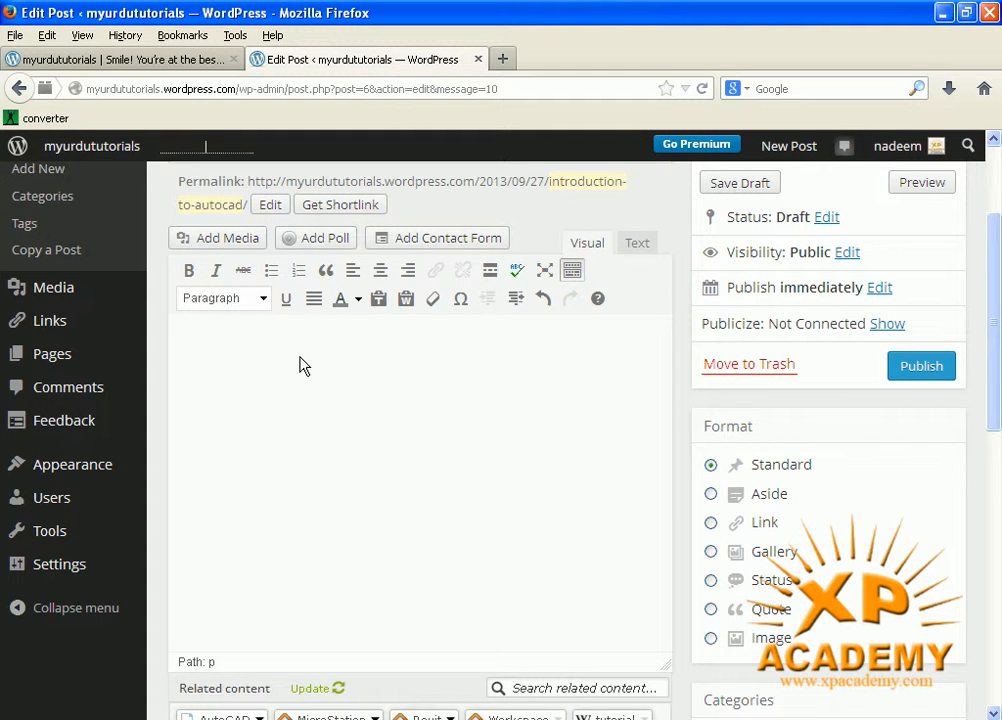
{"action": "left_click", "coordinate": [322, 719]}
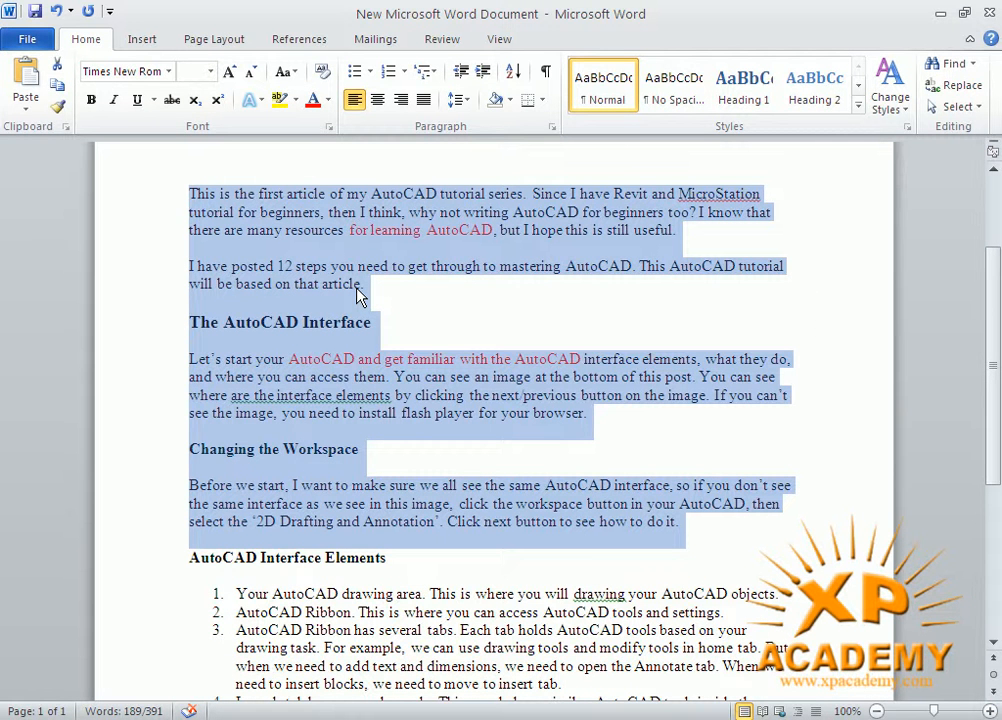
{"action": "left_click", "coordinate": [350, 359]}
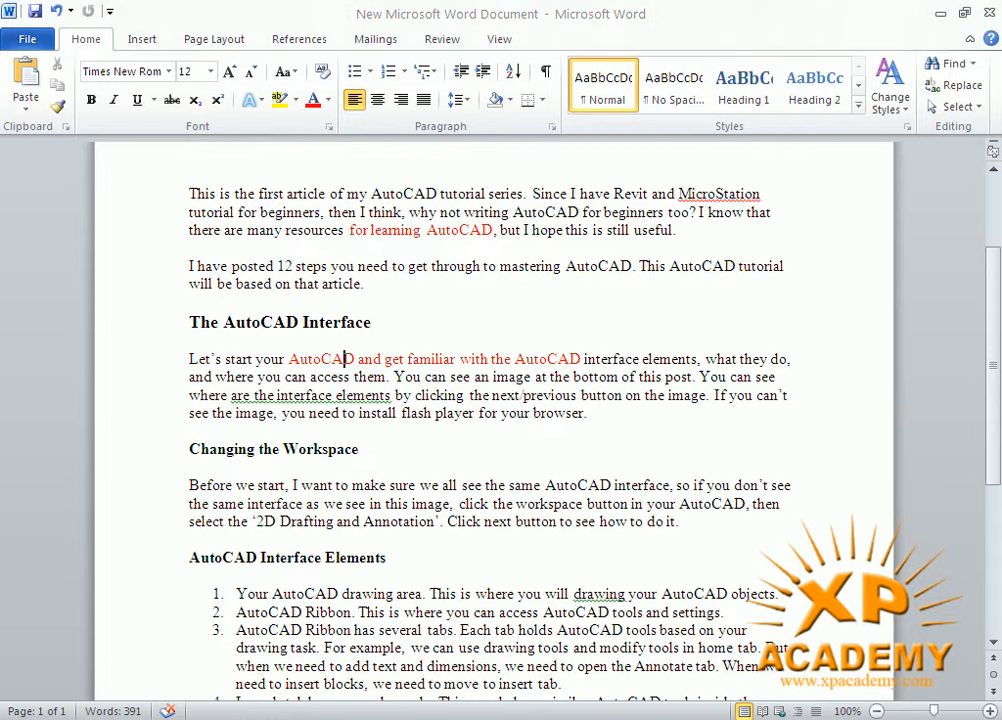
{"action": "key", "text": "alt+Tab"}
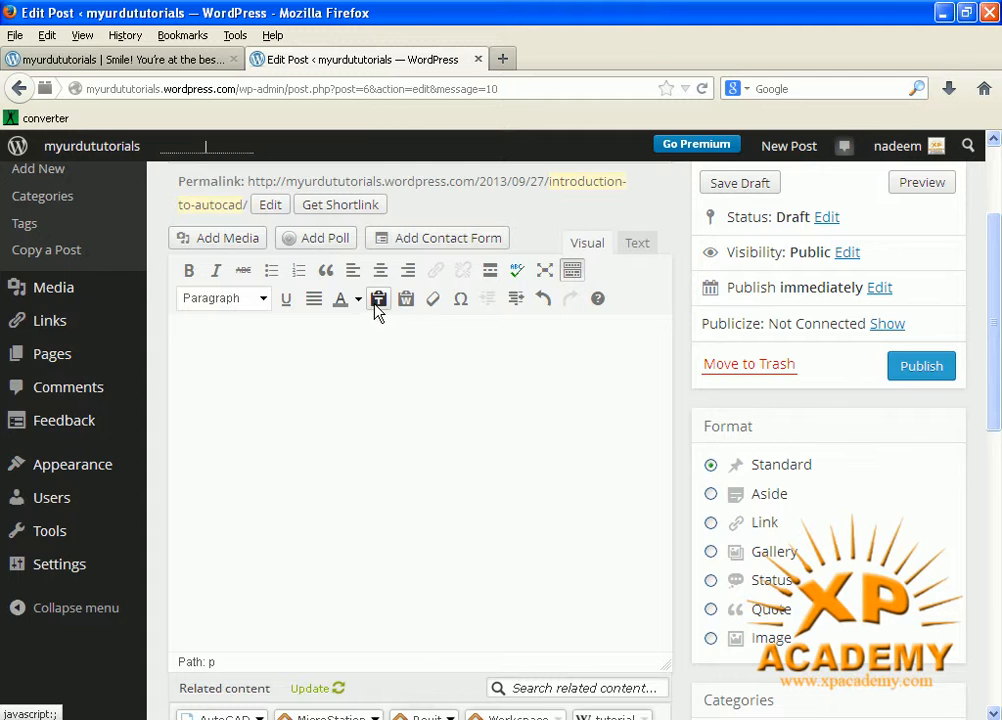
Insert the copied article into the empty post body as plain text, keeping line breaks
{"action": "left_click", "coordinate": [377, 303]}
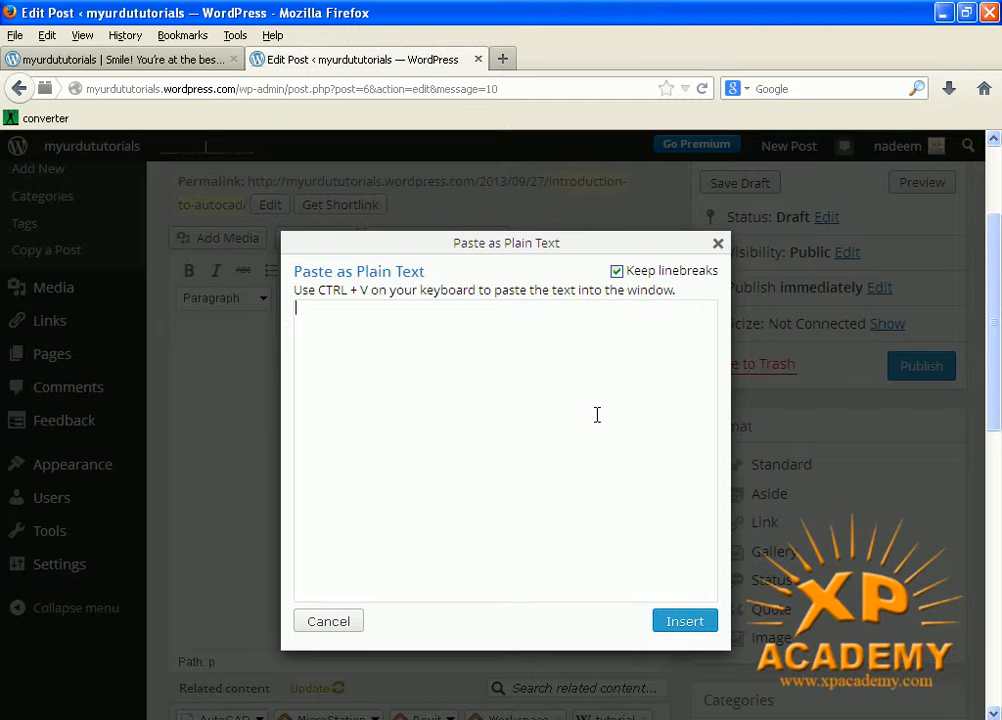
{"action": "key", "text": "ctrl+v"}
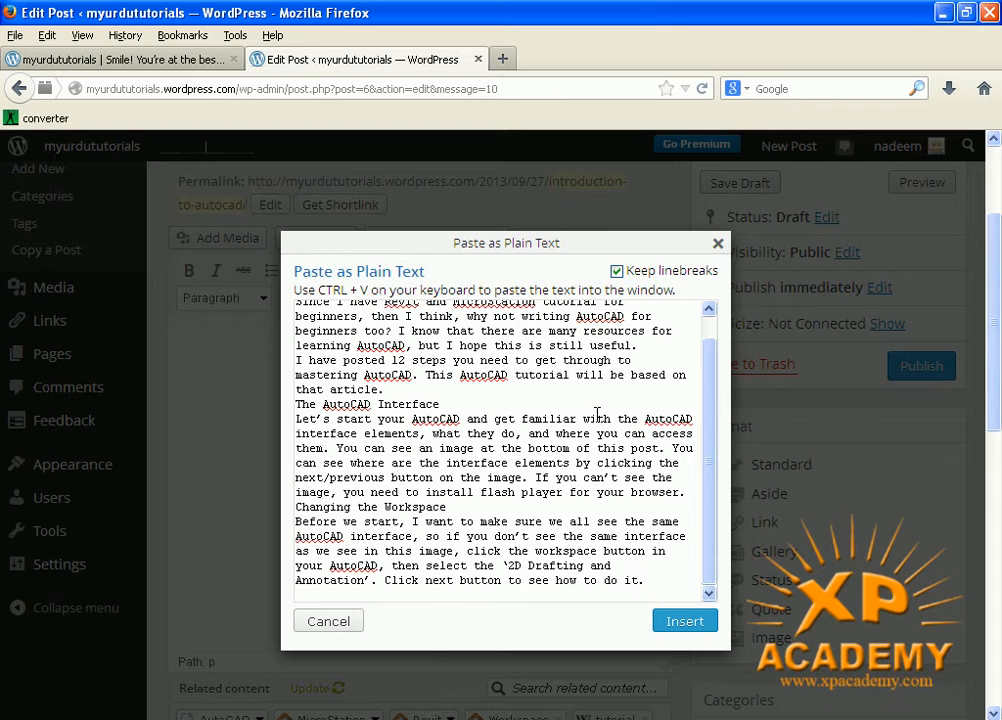
{"action": "left_click_drag", "start_coordinate": [707, 458], "coordinate": [709, 360]}
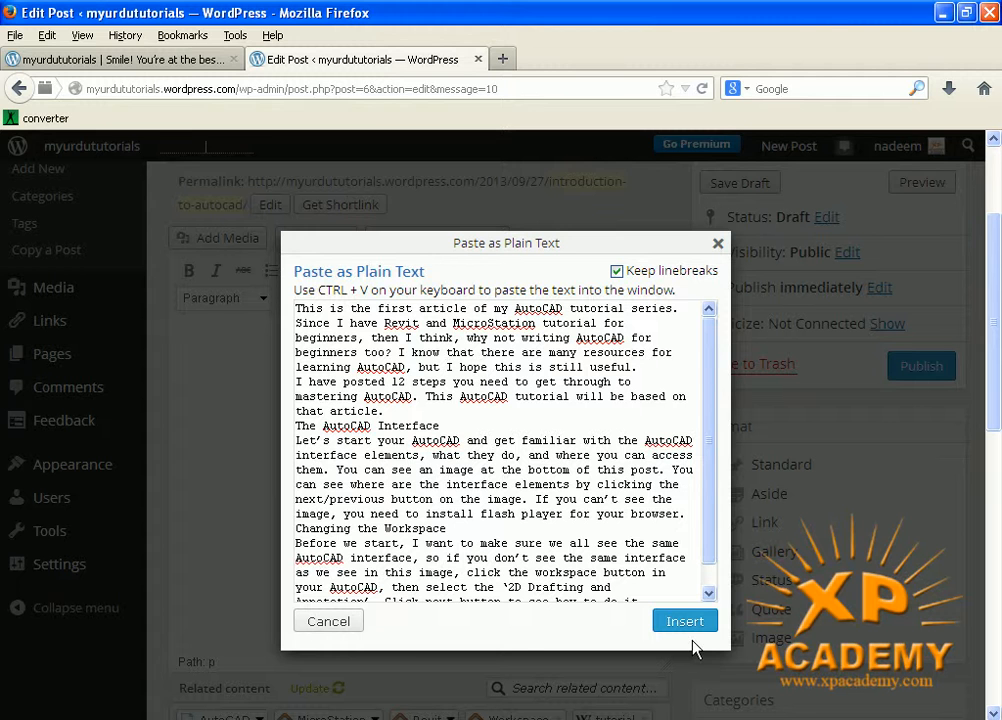
{"action": "left_click", "coordinate": [672, 624]}
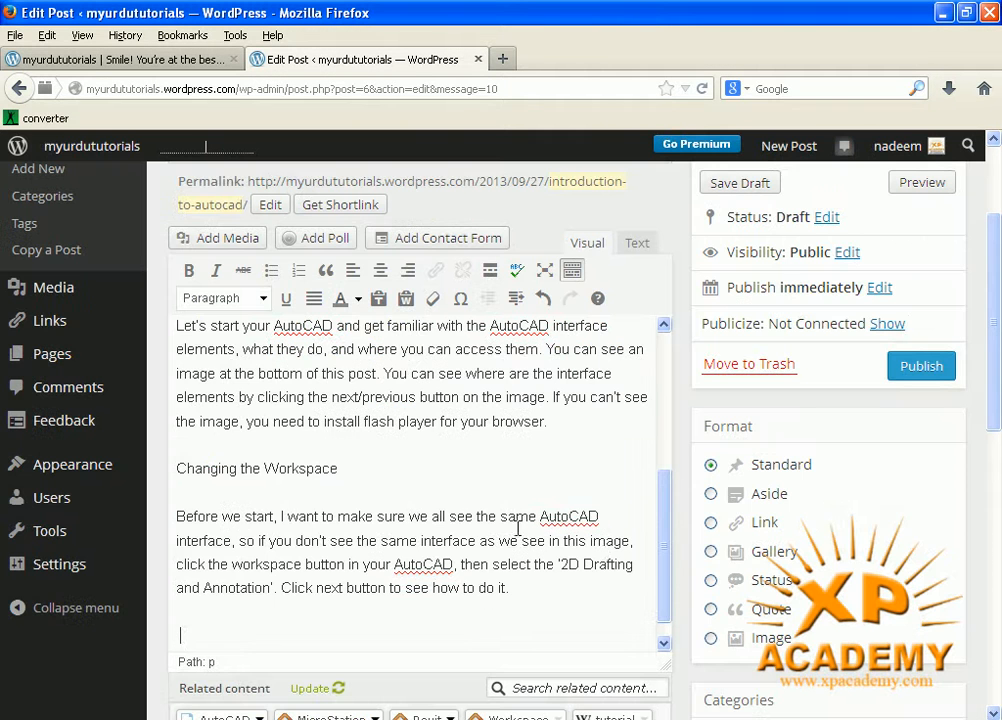
{"action": "left_click_drag", "start_coordinate": [667, 575], "coordinate": [664, 380]}
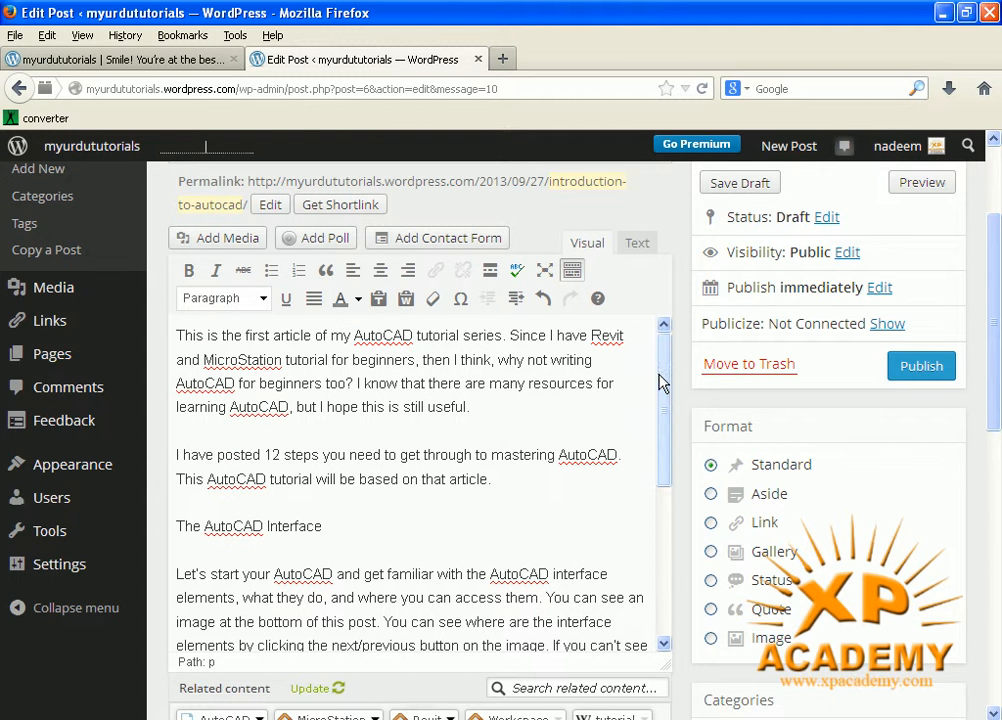
Compare The AutoCAD Interface heading in the Word document with the pasted version in the WordPress post
{"action": "key", "text": "alt+Tab"}
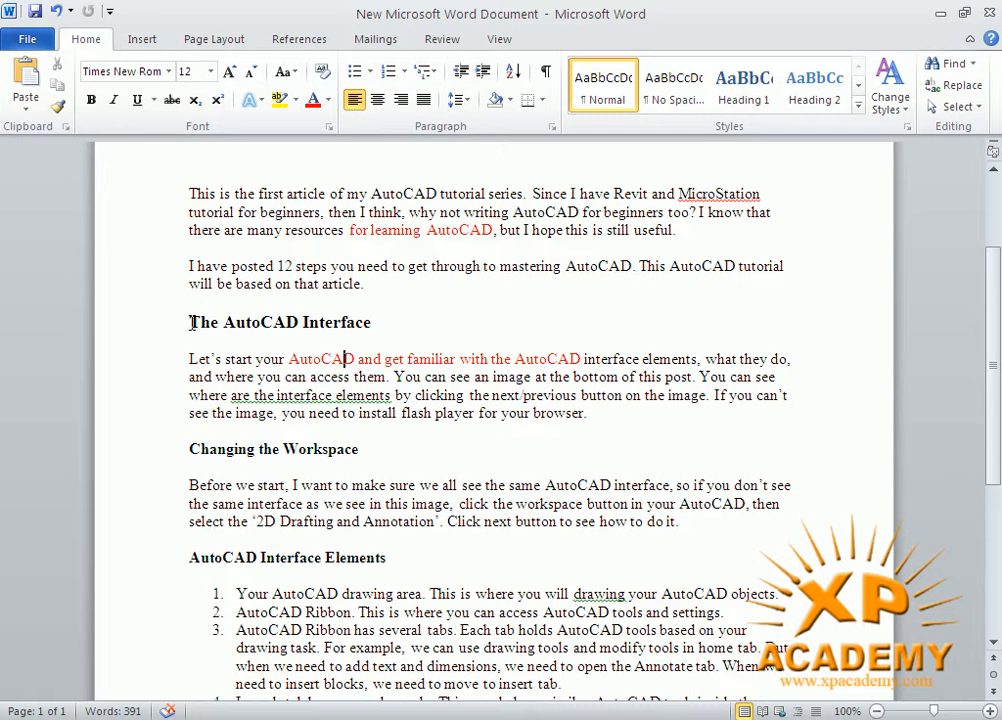
{"action": "left_click_drag", "start_coordinate": [189, 322], "coordinate": [345, 322]}
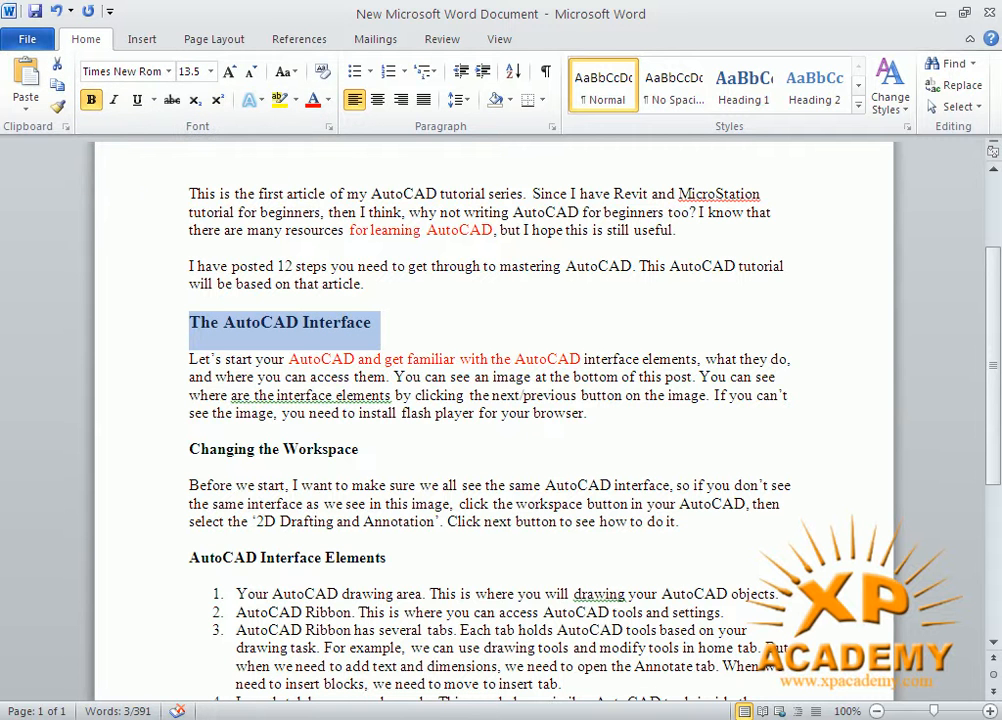
{"action": "key", "text": "alt+Tab"}
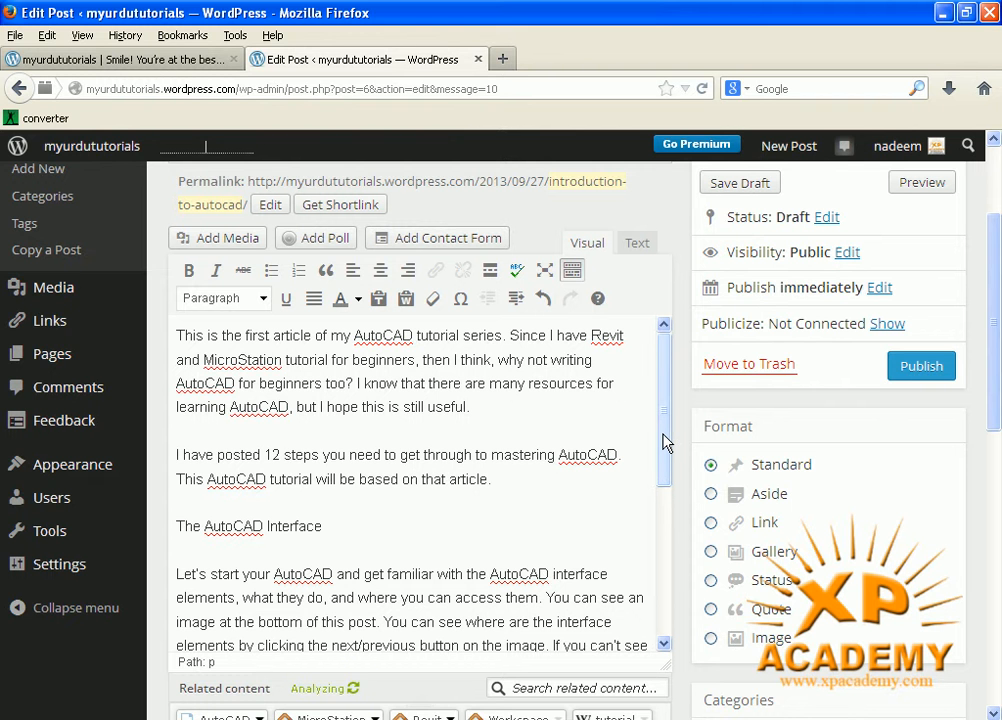
{"action": "left_click_drag", "start_coordinate": [663, 427], "coordinate": [664, 391]}
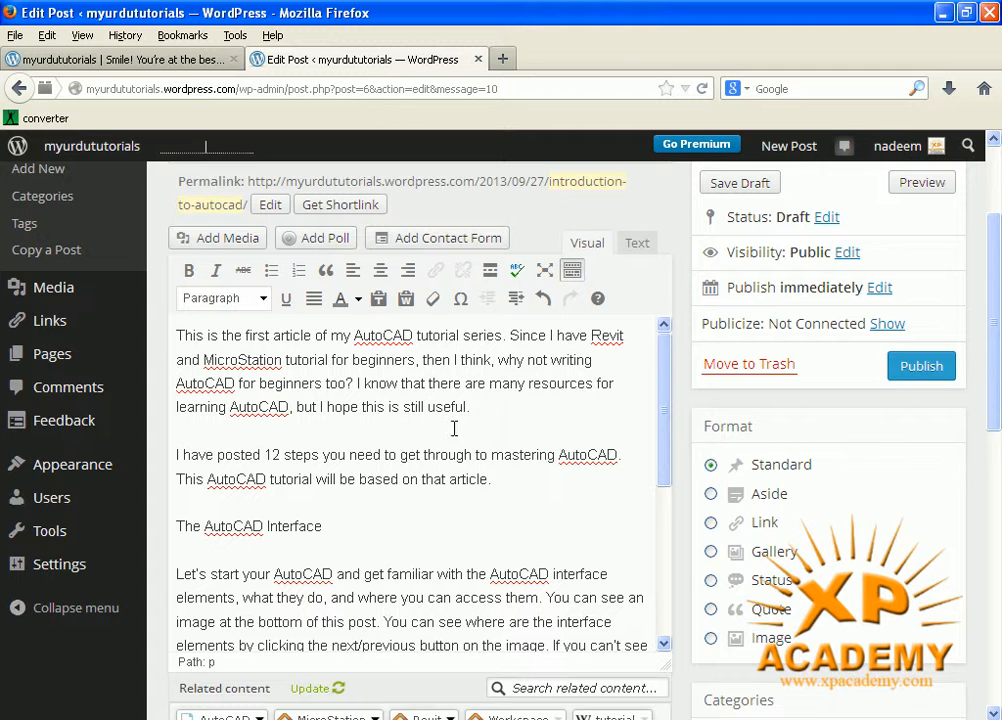
Try full justification on the post's opening paragraph and set it back to left alignment
{"action": "left_click_drag", "start_coordinate": [470, 409], "coordinate": [161, 336]}
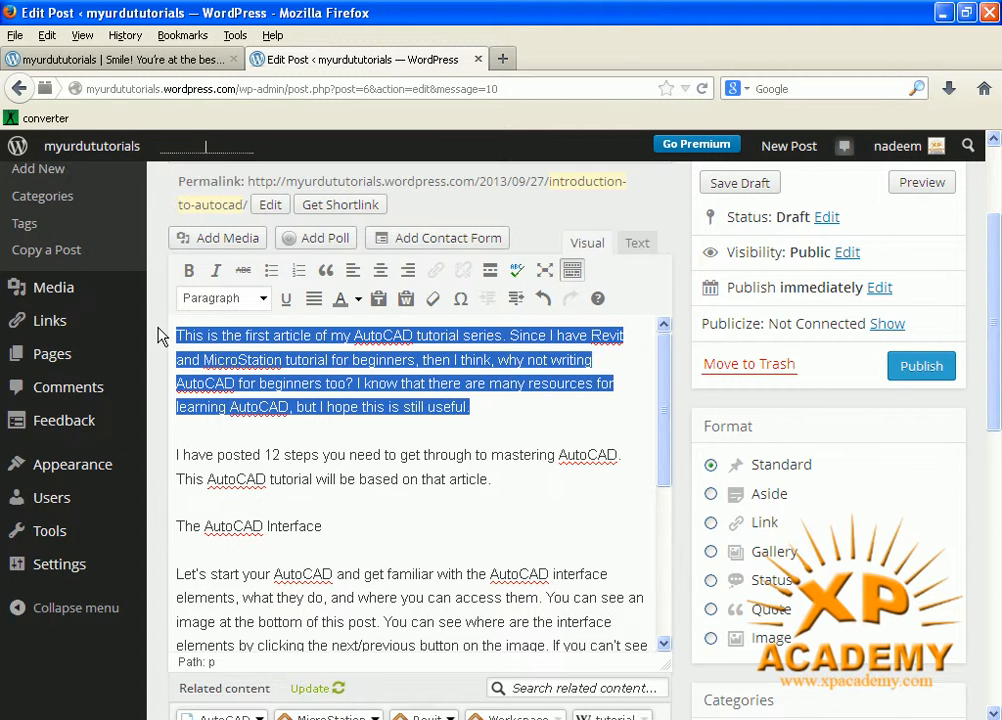
{"action": "left_click", "coordinate": [313, 302]}
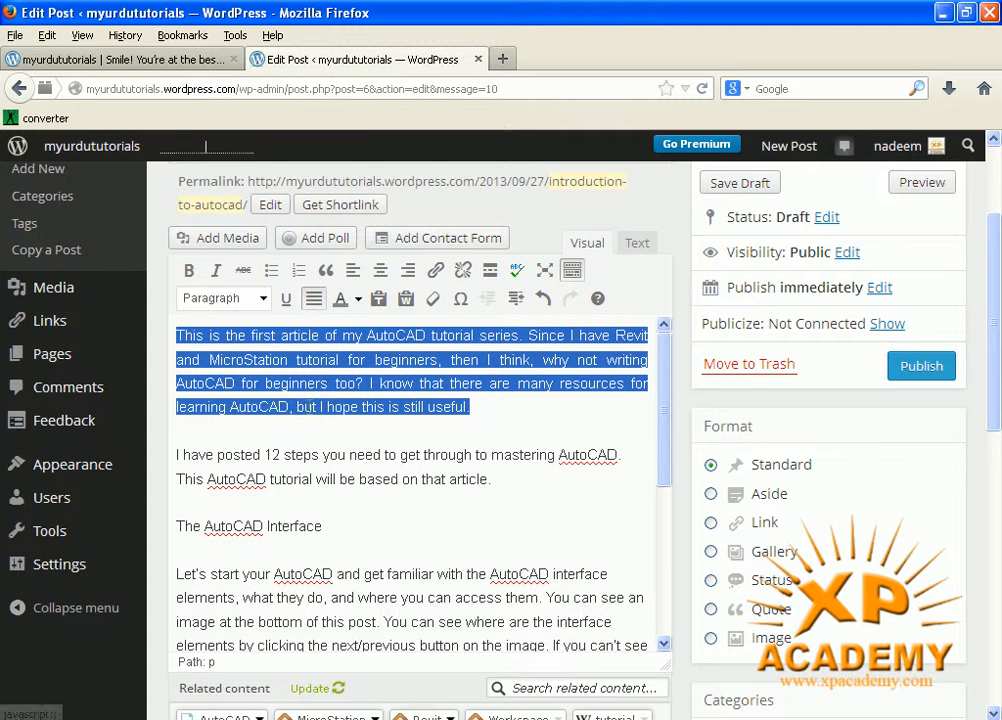
{"action": "left_click", "coordinate": [354, 270]}
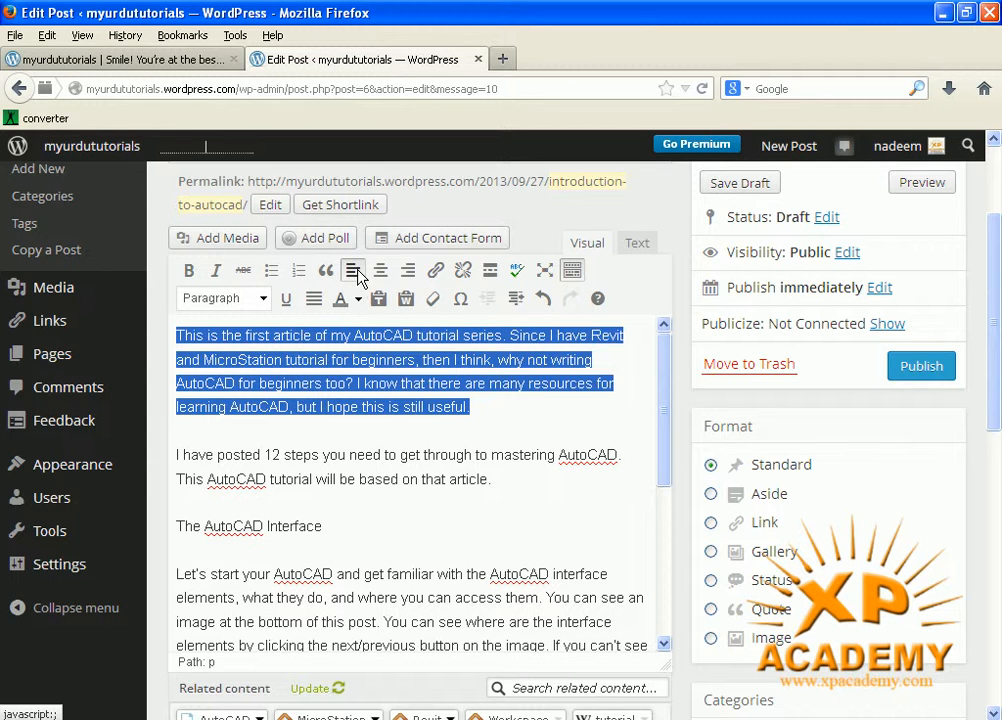
{"action": "left_click", "coordinate": [488, 420]}
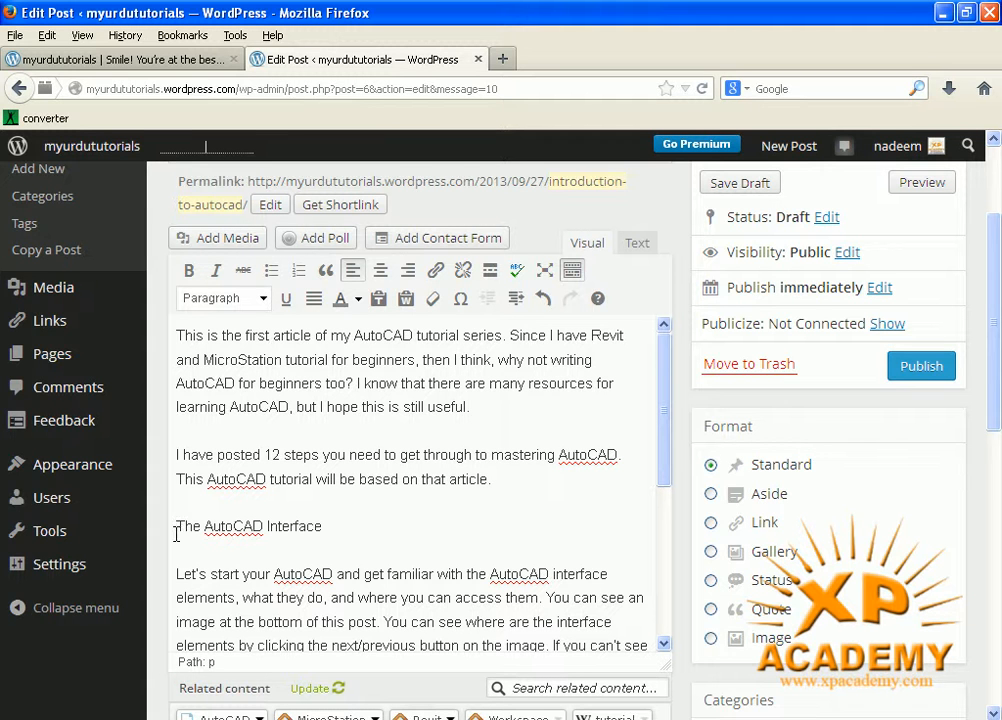
Format the line The AutoCAD Interface in the post body as Heading 1
{"action": "left_click_drag", "start_coordinate": [177, 529], "coordinate": [363, 527]}
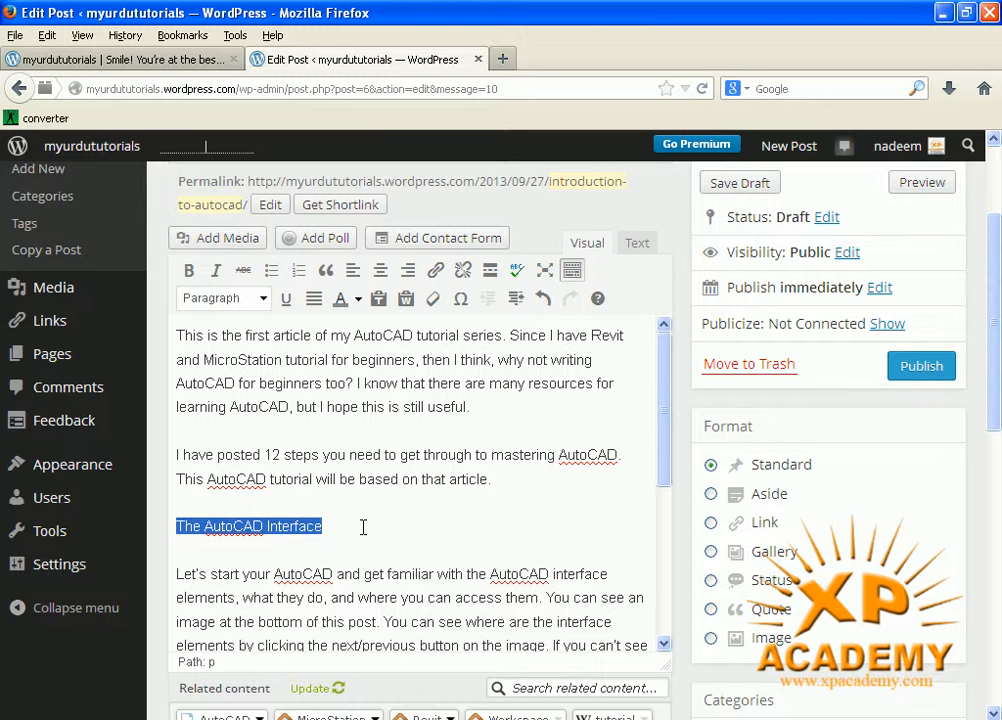
{"action": "left_click", "coordinate": [266, 300]}
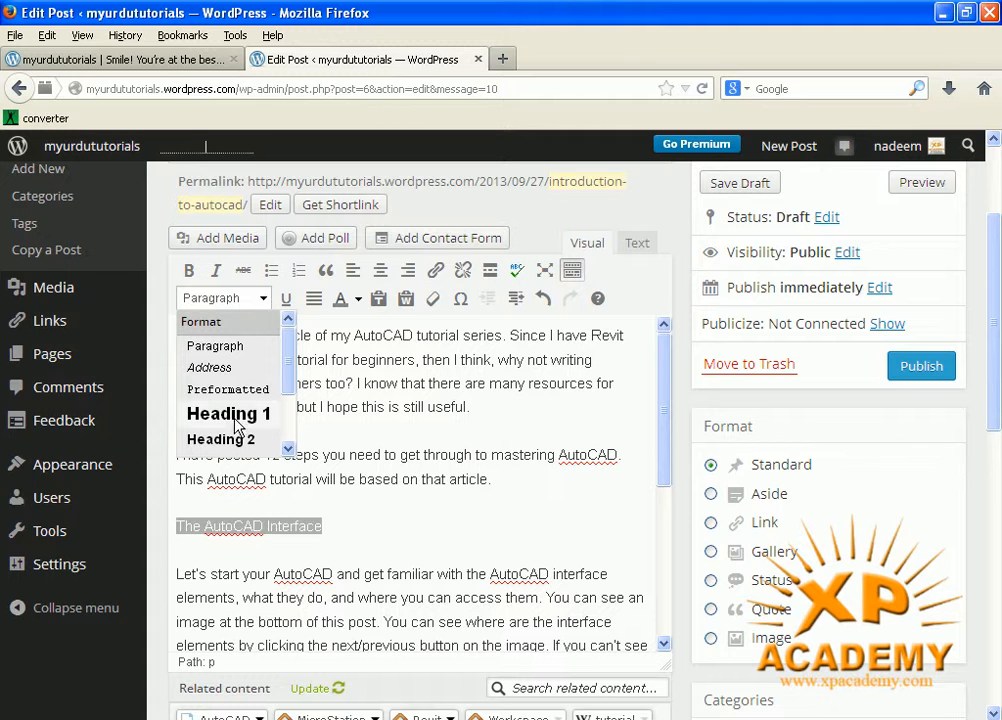
{"action": "scroll", "coordinate": [293, 418], "scroll_direction": "down", "scroll_amount": 2}
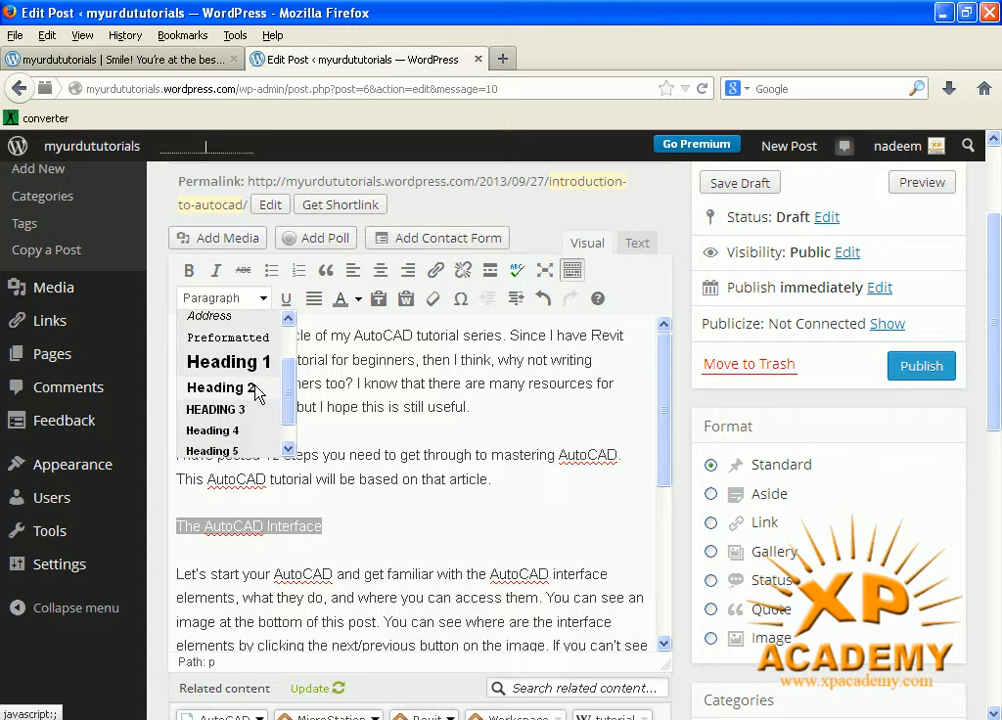
{"action": "scroll", "coordinate": [291, 410], "scroll_direction": "down", "scroll_amount": 1}
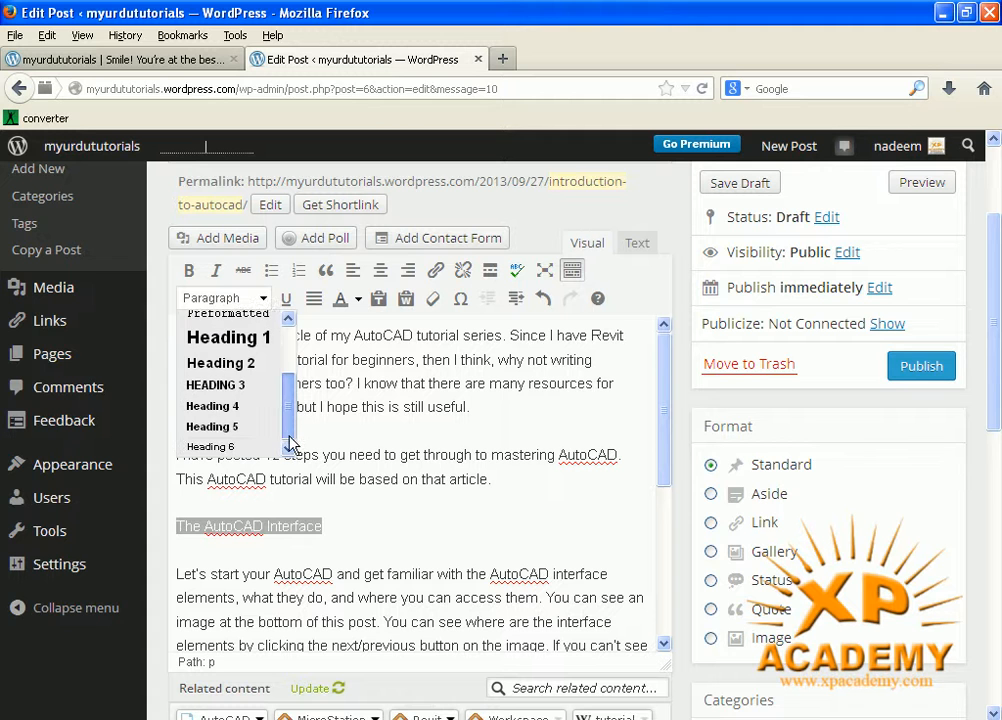
{"action": "scroll", "coordinate": [291, 425], "scroll_direction": "up", "scroll_amount": 2}
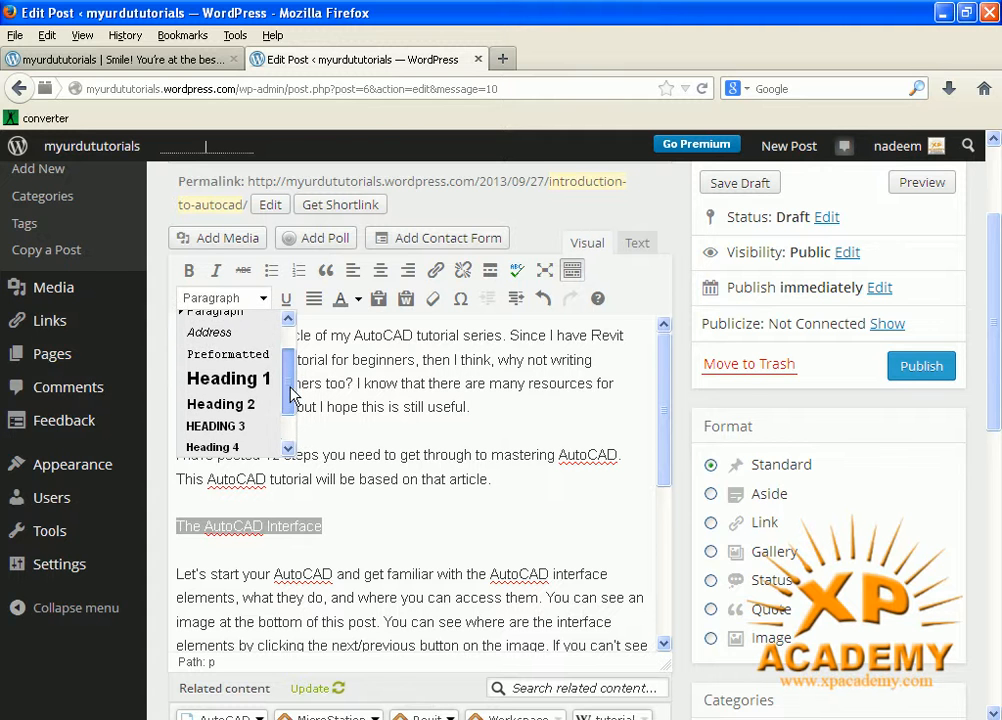
{"action": "left_click", "coordinate": [228, 388]}
{"action": "left_click", "coordinate": [347, 522]}
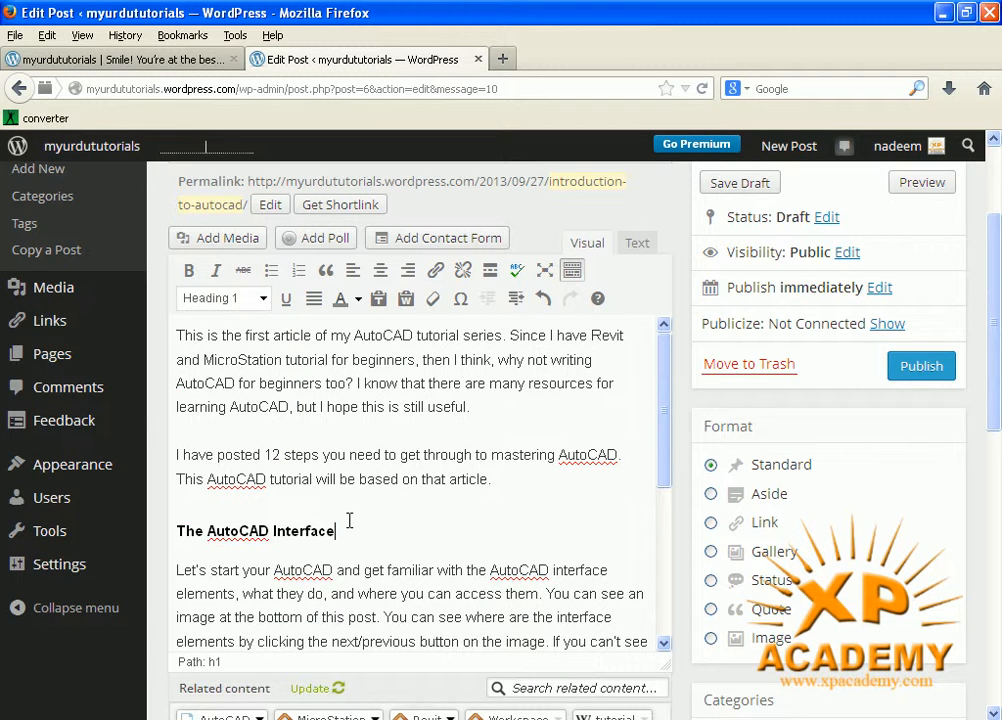
Format the line Changing the Workspace in the post body as Heading 2
{"action": "scroll", "coordinate": [225, 560], "scroll_direction": "down", "scroll_amount": 2}
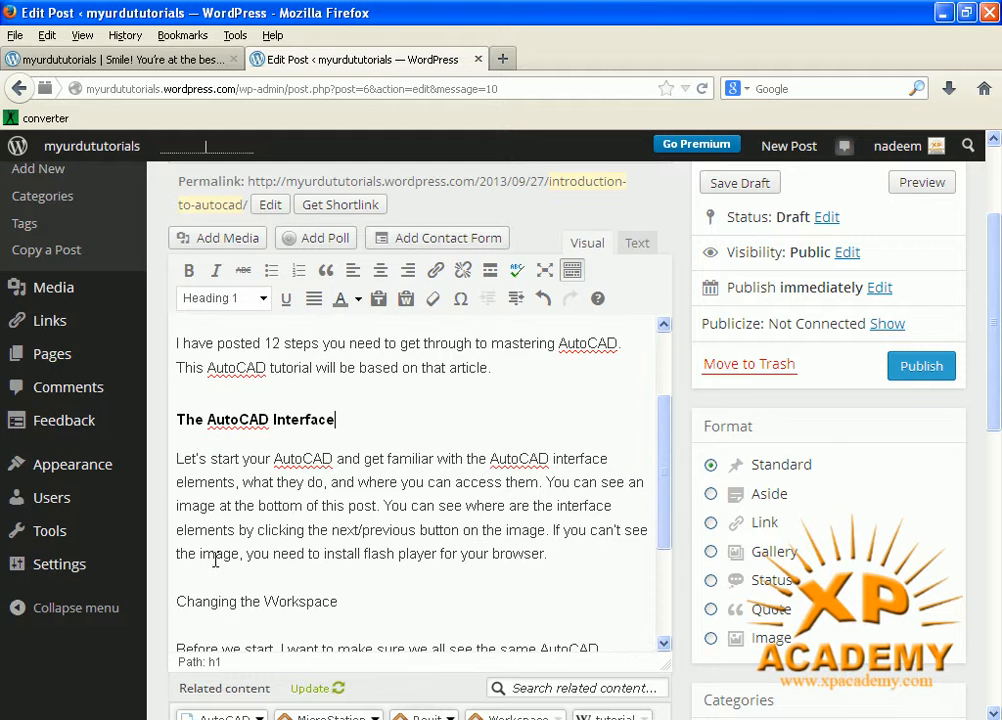
{"action": "left_click", "coordinate": [225, 597]}
{"action": "left_click", "coordinate": [178, 602]}
{"action": "left_click", "coordinate": [263, 298]}
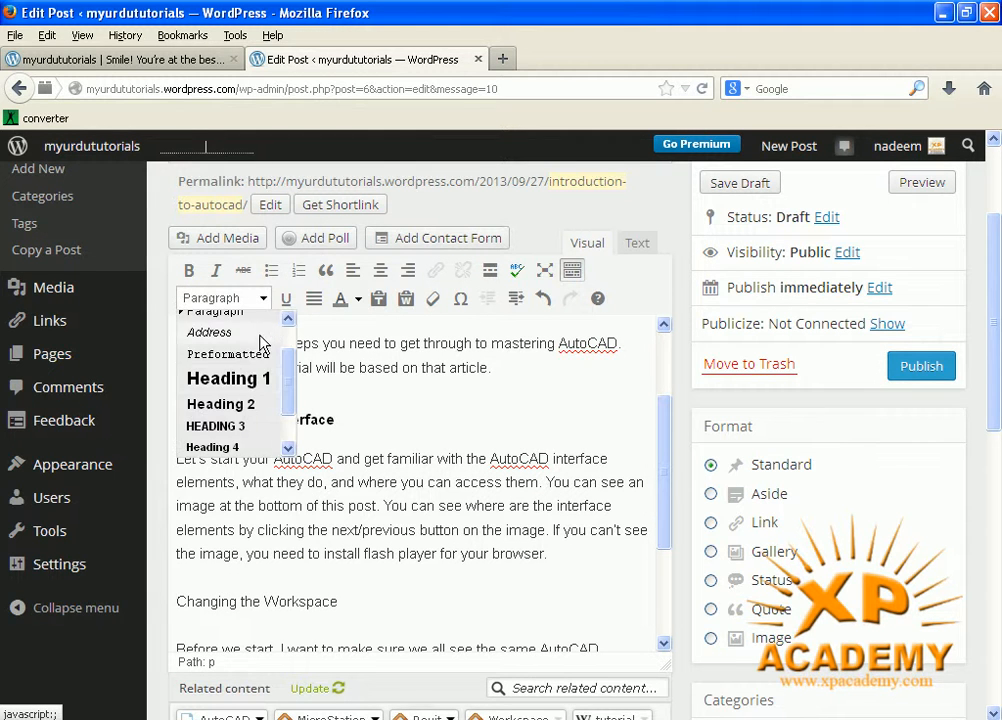
{"action": "left_click", "coordinate": [333, 630]}
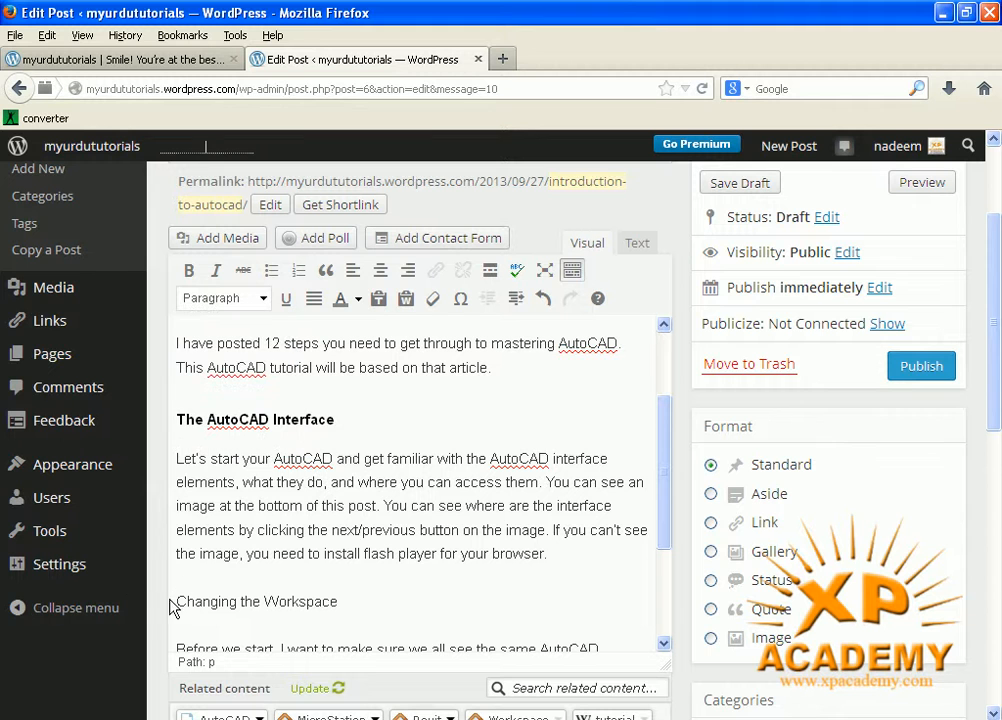
{"action": "mouse_move", "coordinate": [182, 601]}
{"action": "left_mouse_down"}
{"action": "mouse_move", "coordinate": [340, 601]}
{"action": "mouse_move", "coordinate": [176, 601]}
{"action": "left_mouse_up"}
{"action": "left_click", "coordinate": [313, 601]}
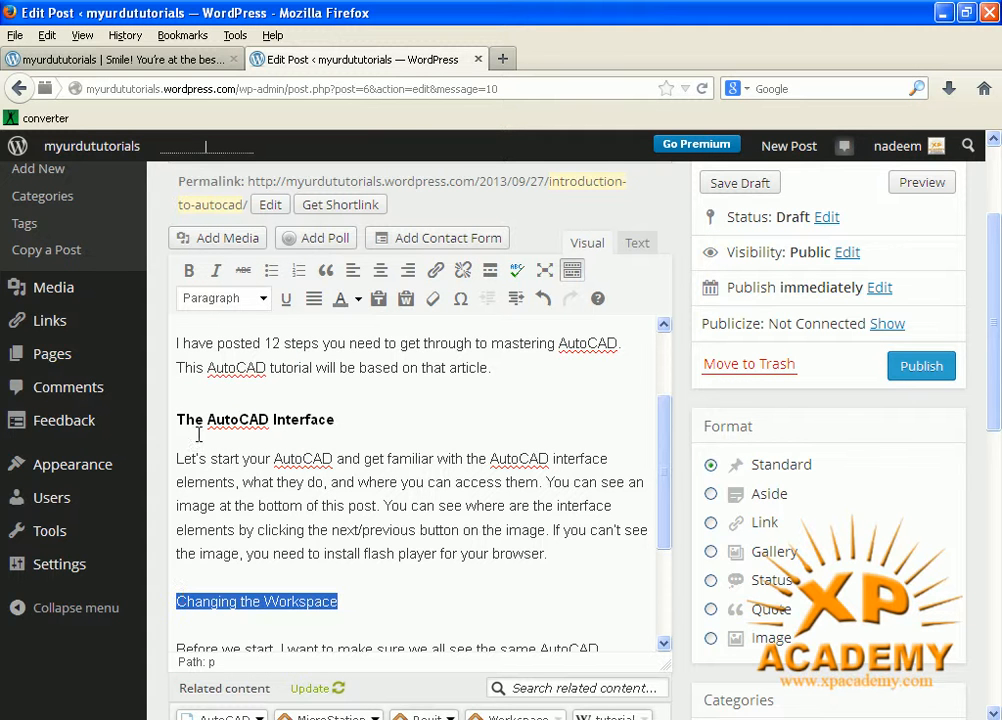
{"action": "left_click", "coordinate": [263, 298]}
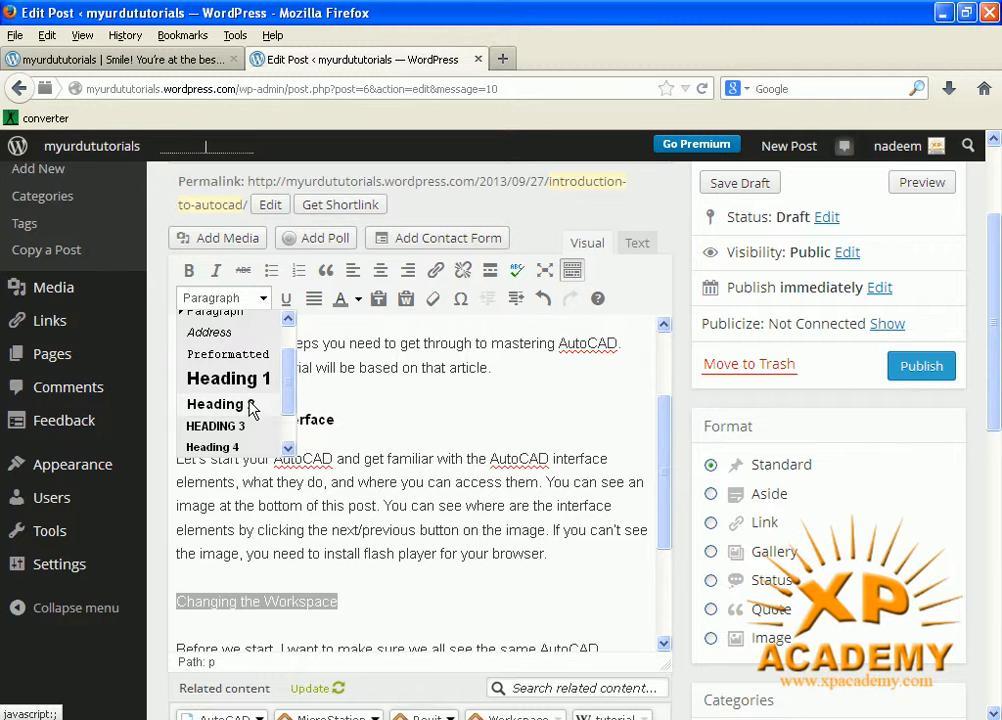
{"action": "left_click", "coordinate": [250, 412]}
{"action": "left_click", "coordinate": [309, 600]}
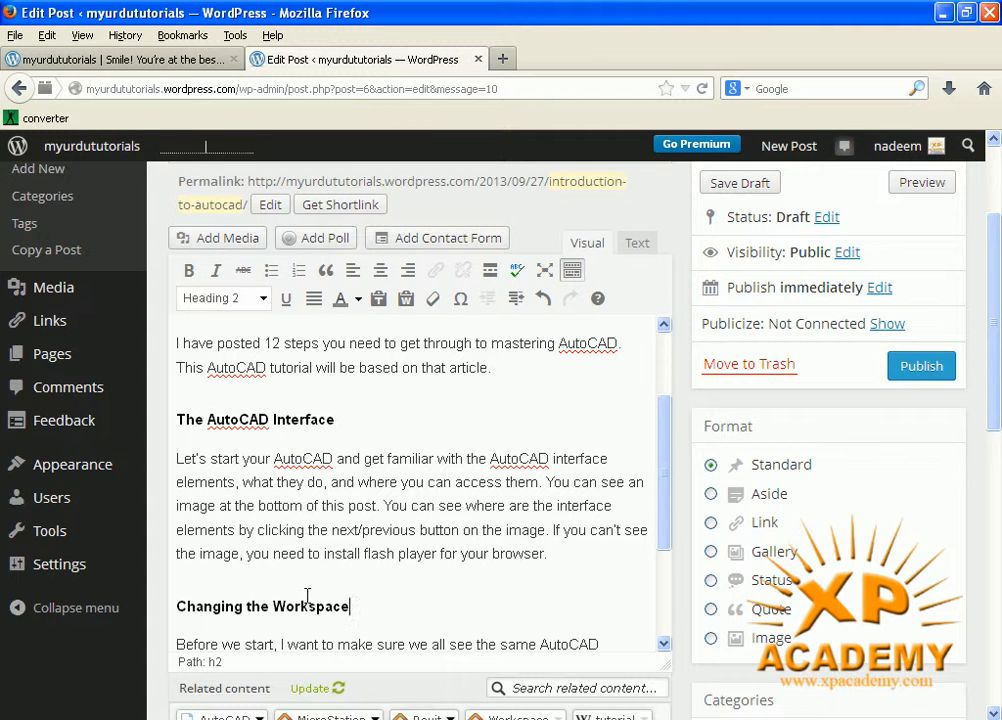
Try underlining the heading The AutoCAD Interface and colouring its text red
{"action": "scroll", "coordinate": [356, 540], "scroll_direction": "up", "scroll_amount": 2}
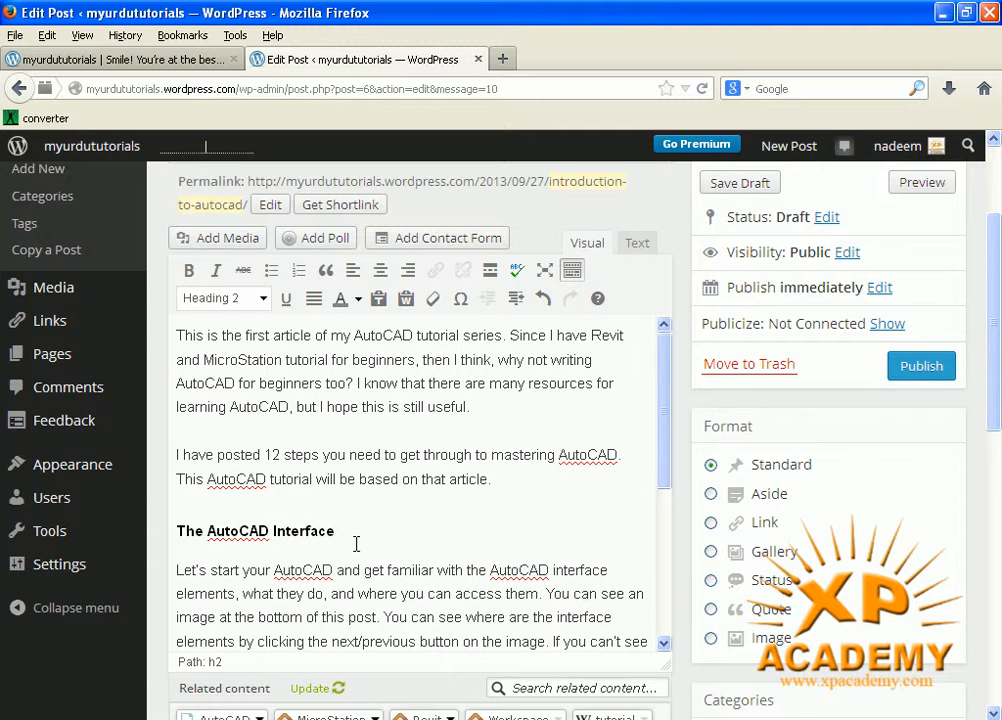
{"action": "left_click_drag", "start_coordinate": [339, 531], "coordinate": [186, 513]}
{"action": "left_click", "coordinate": [286, 298]}
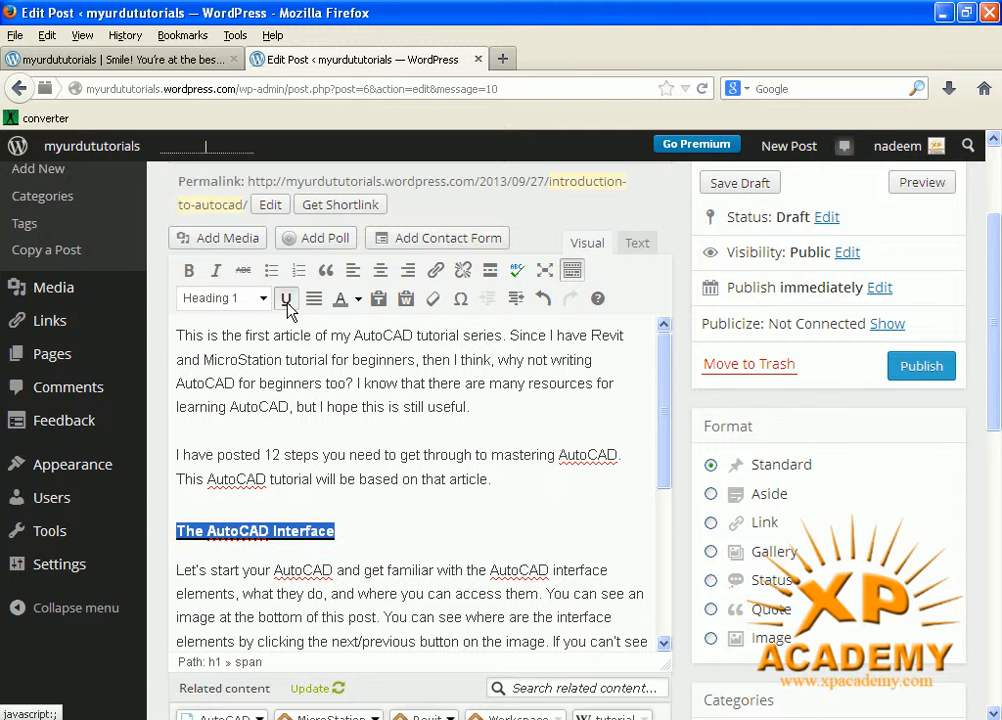
{"action": "left_click", "coordinate": [387, 530]}
{"action": "left_click_drag", "start_coordinate": [336, 531], "coordinate": [174, 531]}
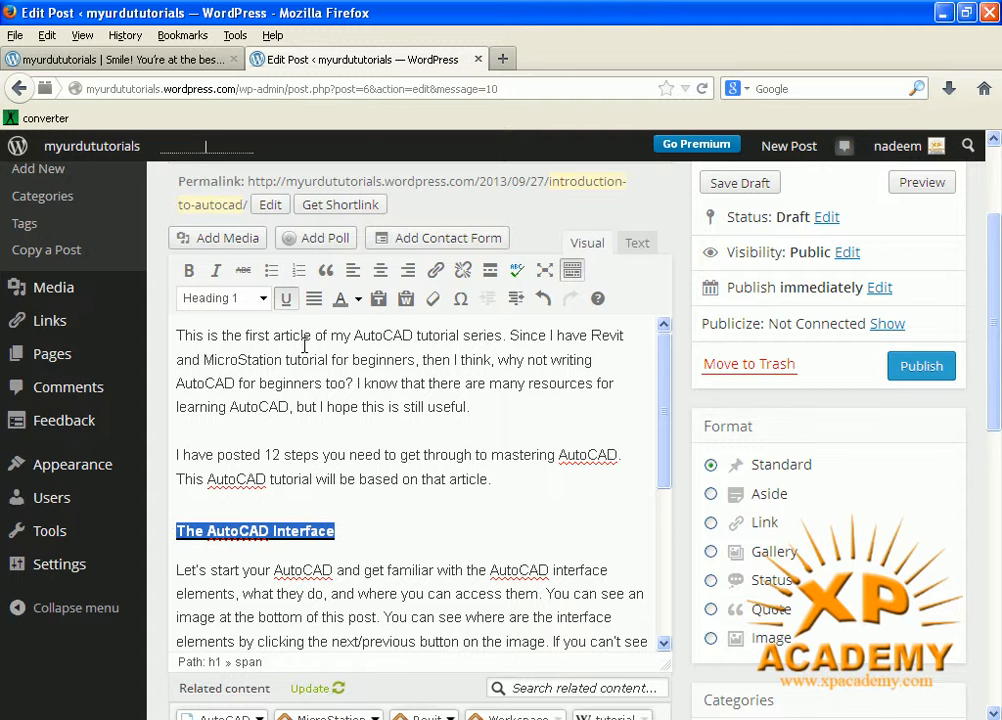
{"action": "left_click", "coordinate": [358, 299]}
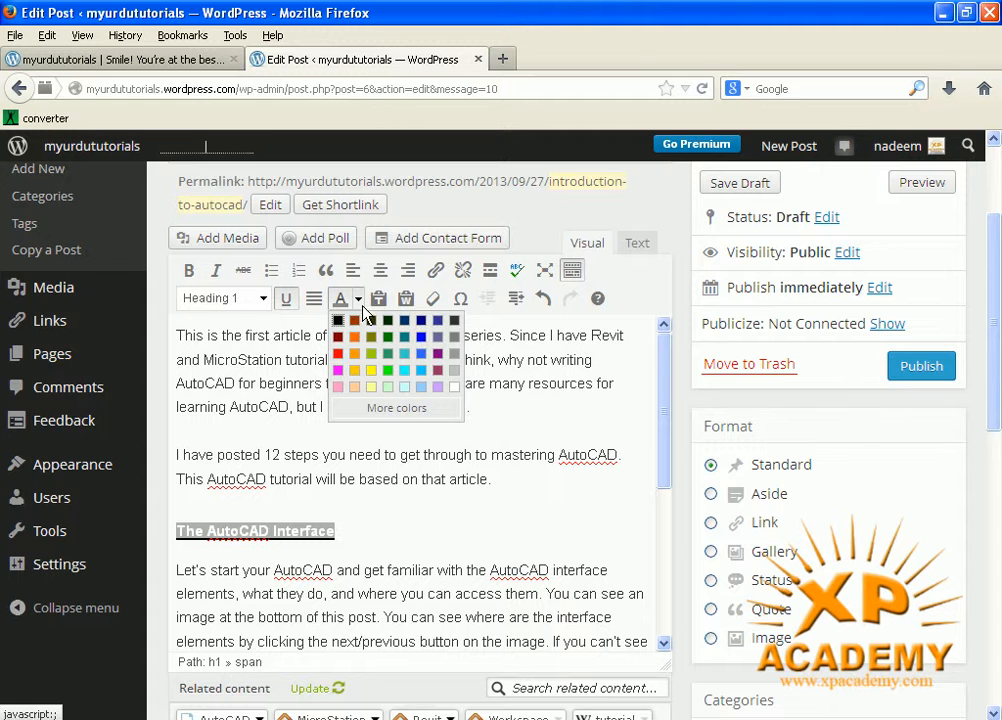
{"action": "left_click", "coordinate": [337, 353]}
{"action": "left_click", "coordinate": [370, 545]}
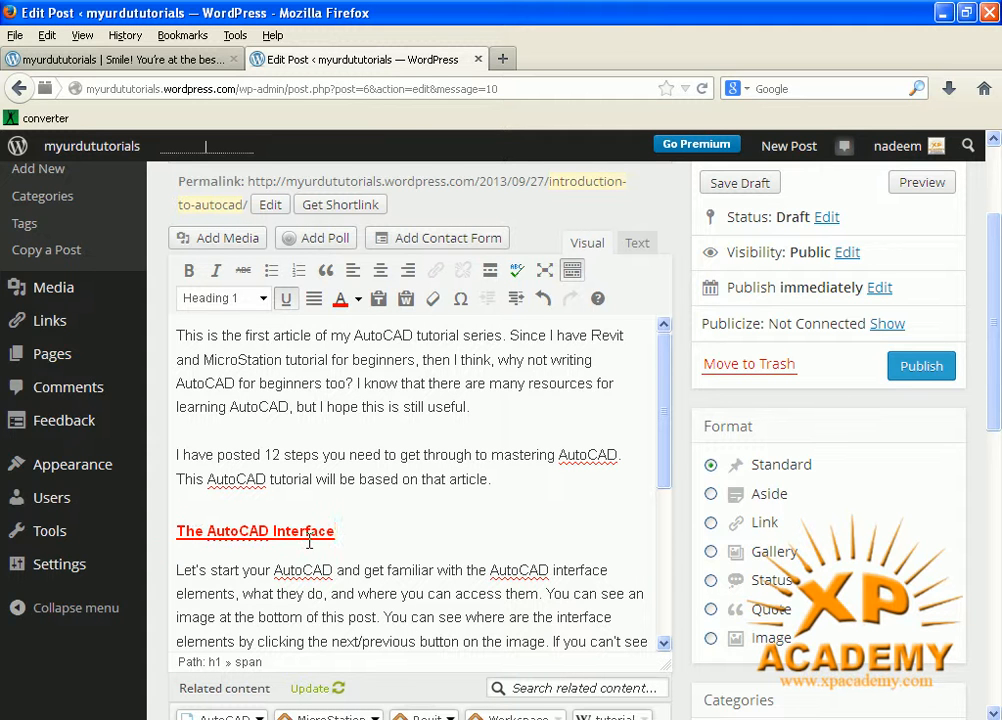
Remove the underline and red text colour from the heading The AutoCAD Interface
{"action": "left_click_drag", "start_coordinate": [335, 532], "coordinate": [168, 533]}
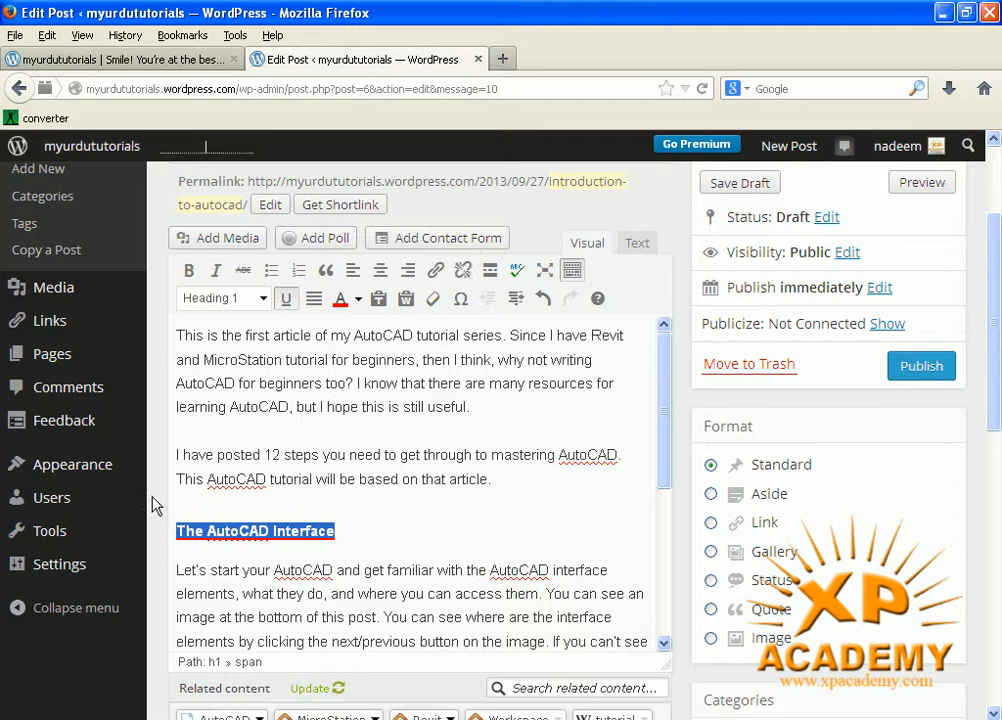
{"action": "left_click", "coordinate": [432, 300]}
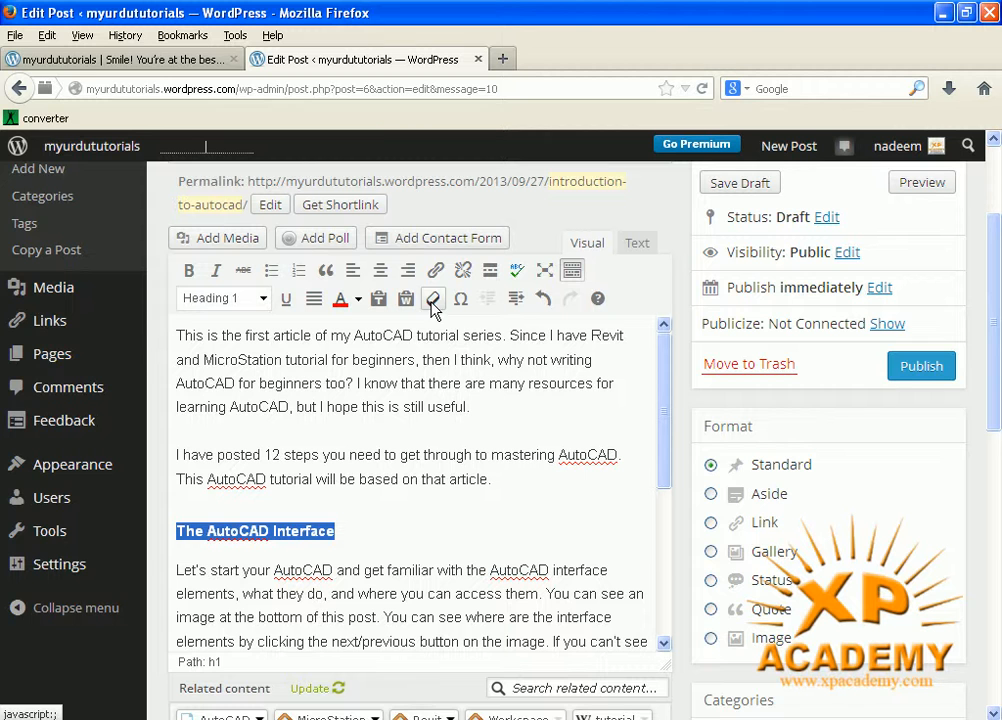
{"action": "left_click", "coordinate": [357, 531]}
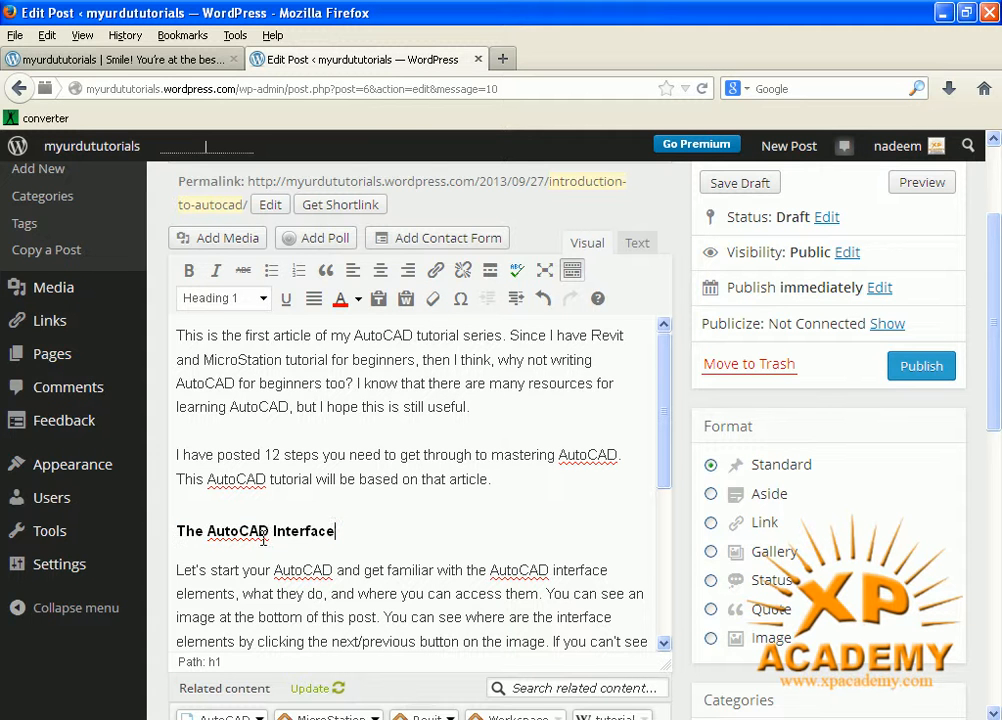
{"action": "left_click_drag", "start_coordinate": [258, 531], "coordinate": [318, 531]}
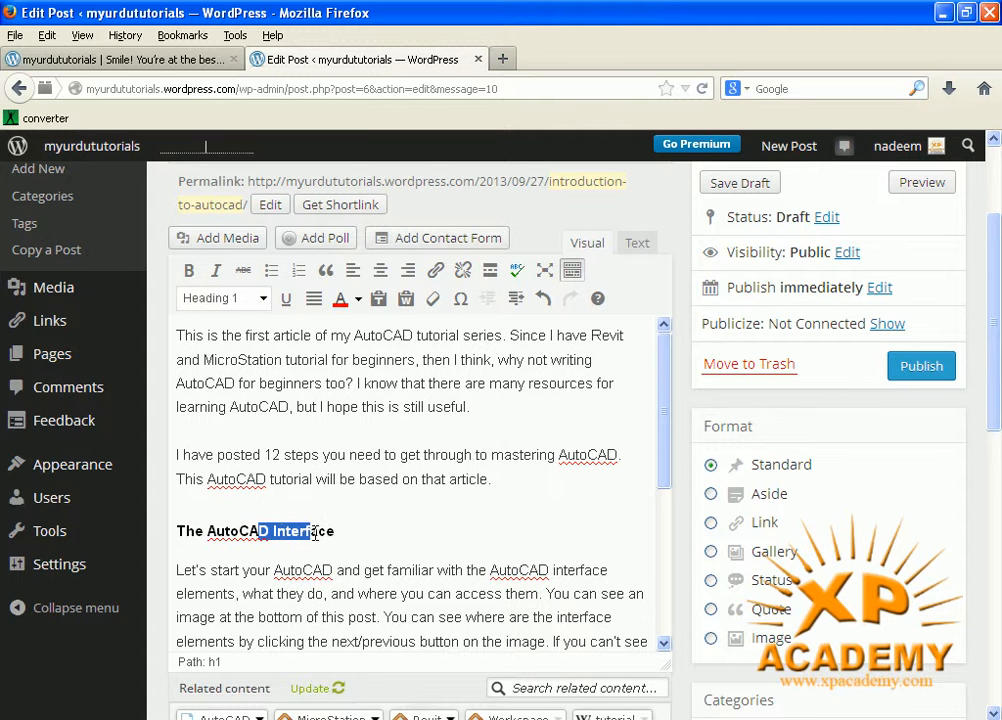
{"action": "left_click", "coordinate": [342, 530]}
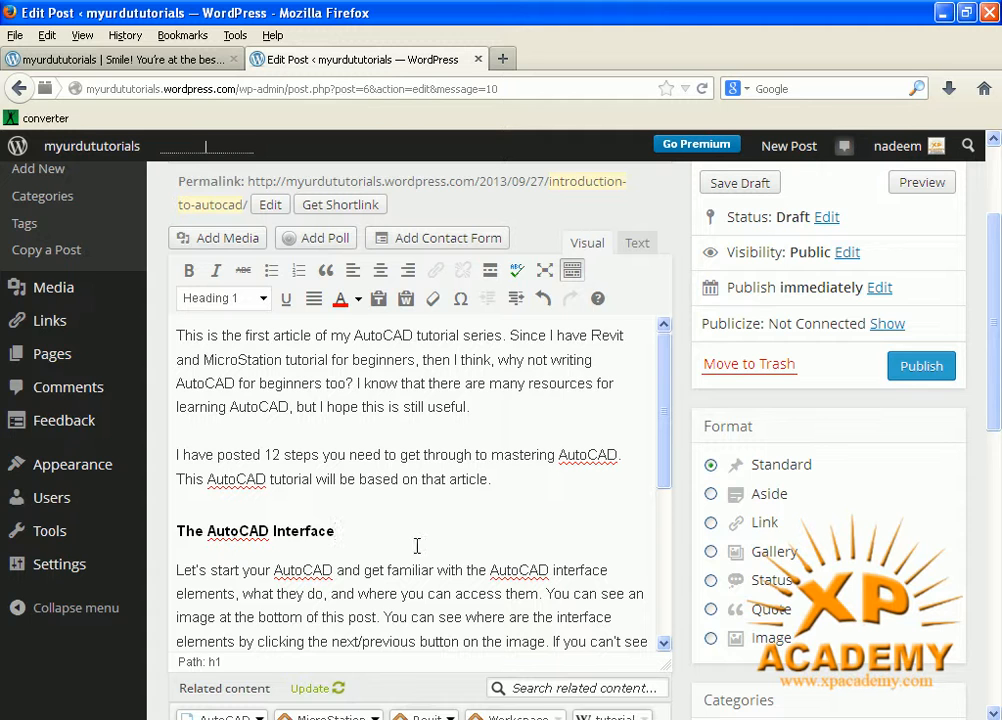
Look over the formatted article and save the Introduction to AutoCAD post as a draft
{"action": "scroll", "coordinate": [422, 545], "scroll_direction": "up", "scroll_amount": 2}
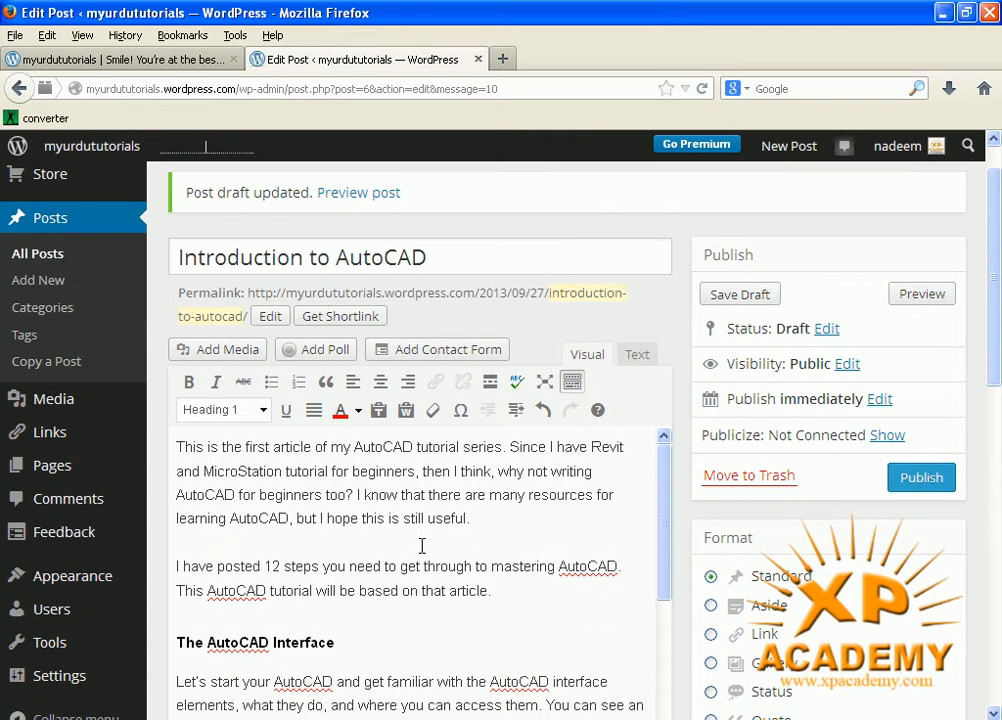
{"action": "scroll", "coordinate": [422, 545], "scroll_direction": "down", "scroll_amount": 2}
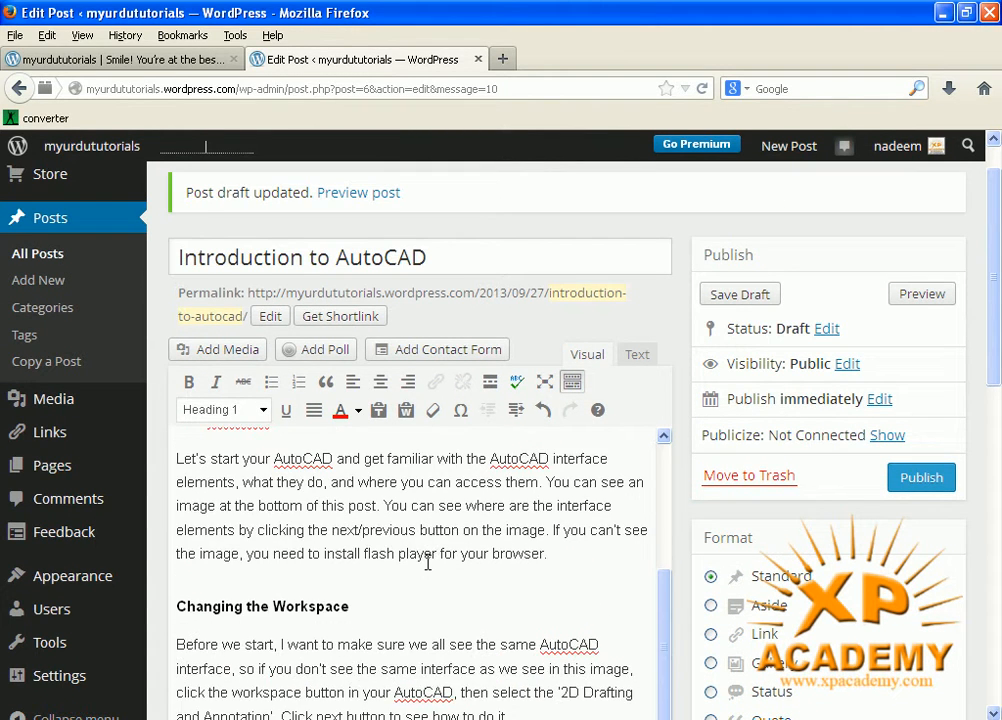
{"action": "scroll", "coordinate": [427, 562], "scroll_direction": "up", "scroll_amount": 2}
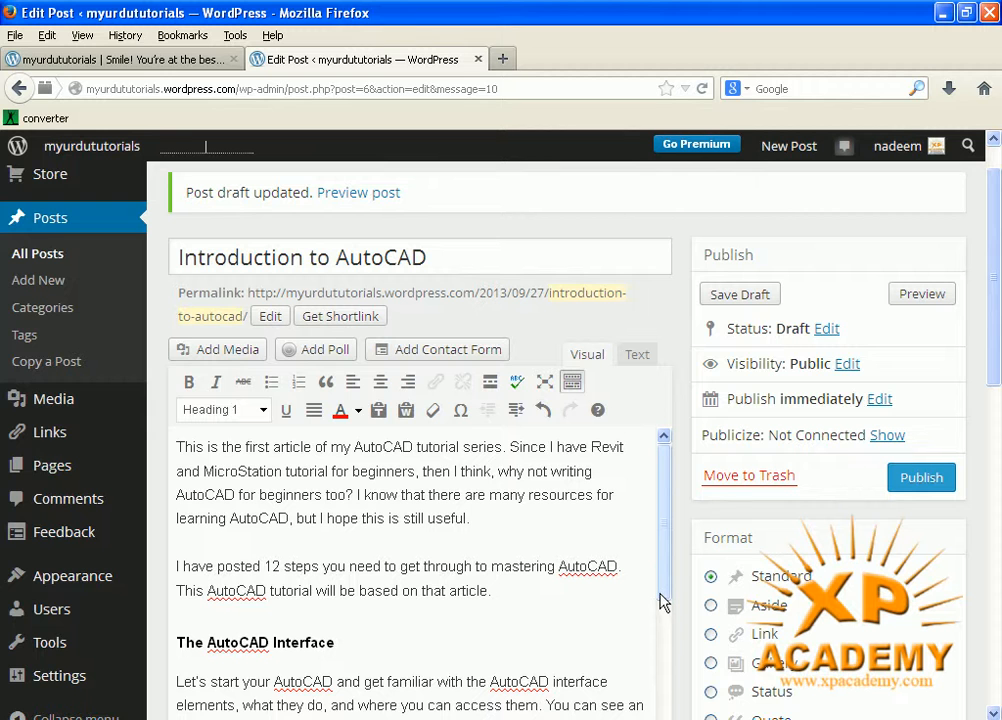
{"action": "scroll", "coordinate": [997, 290], "scroll_direction": "down", "scroll_amount": 1}
{"action": "scroll", "coordinate": [997, 290], "scroll_direction": "down", "scroll_amount": 2}
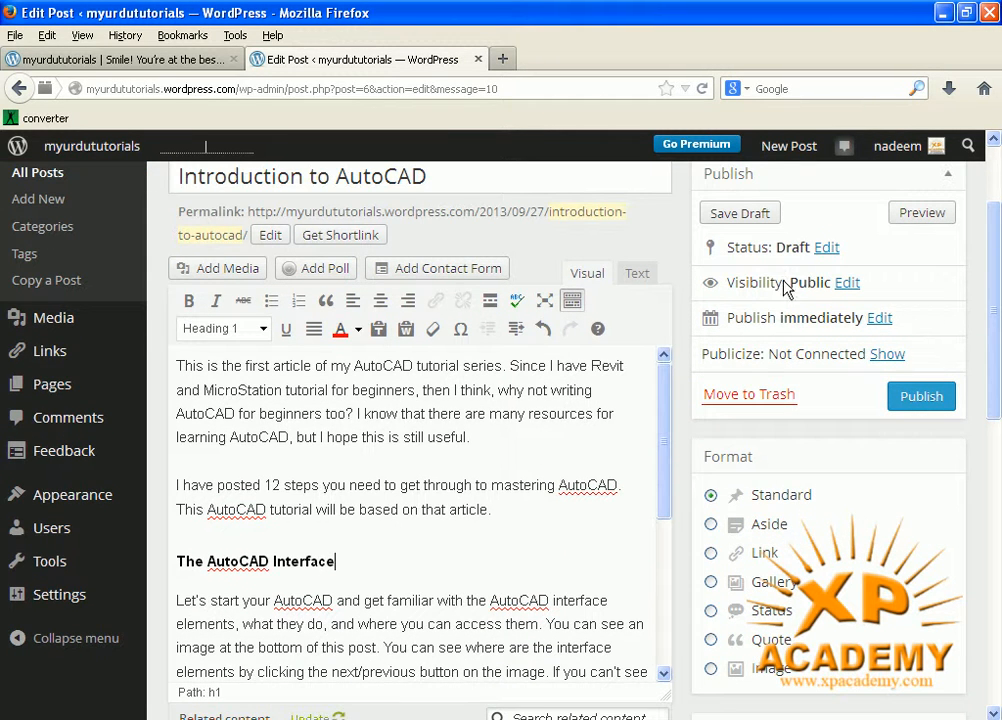
{"action": "left_click", "coordinate": [738, 216]}
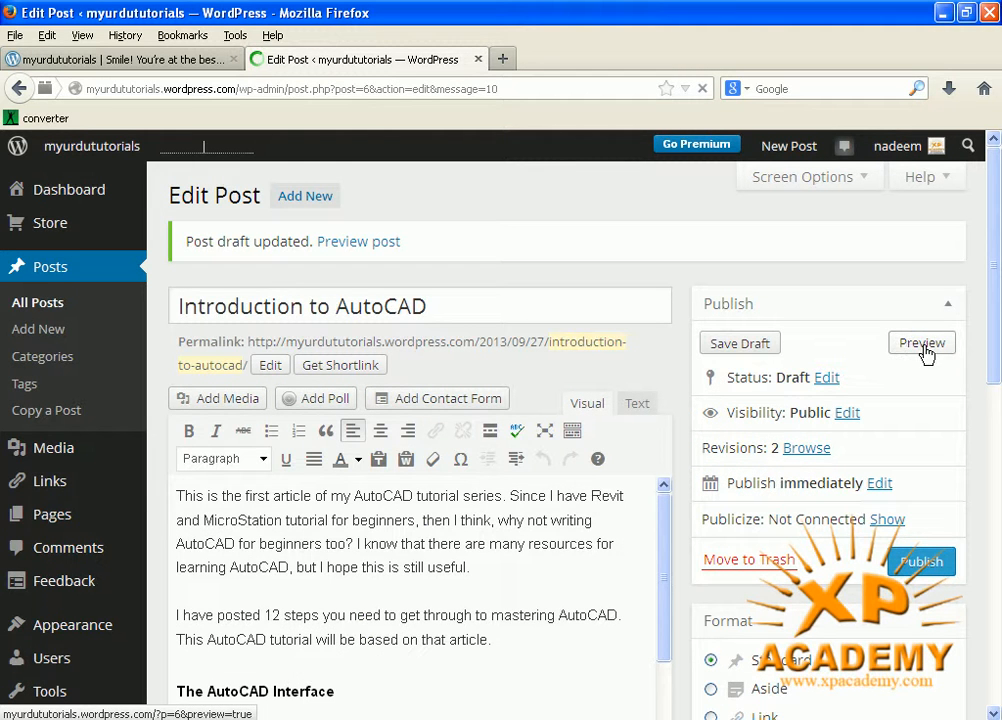
Preview the draft post, check its paragraphs and headings on the site, and close the preview
{"action": "left_click", "coordinate": [922, 345]}
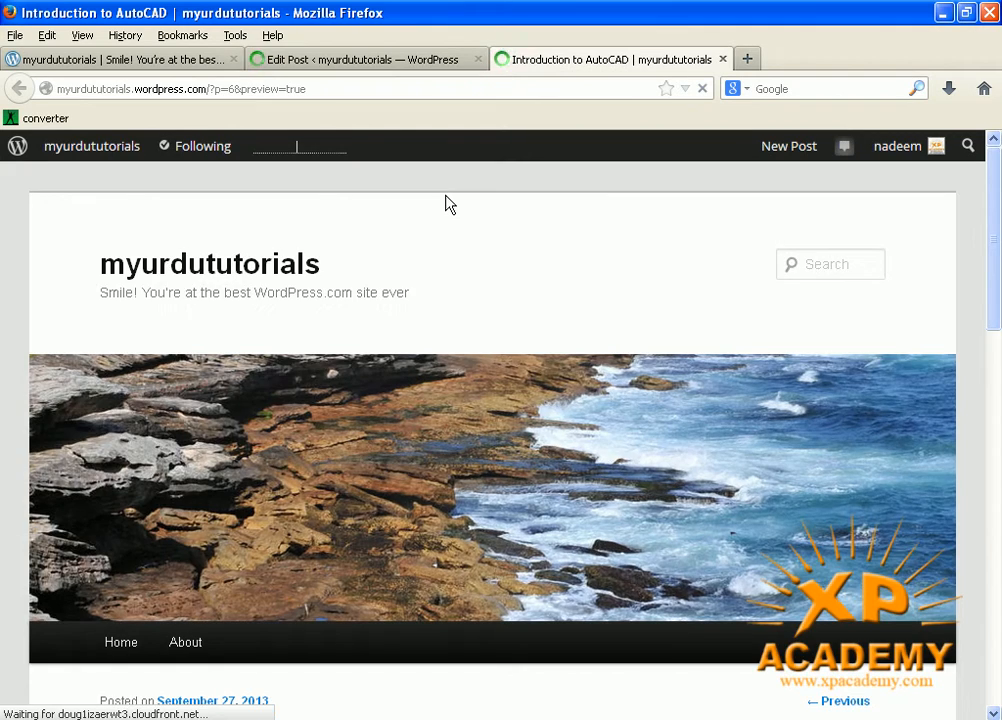
{"action": "scroll", "coordinate": [461, 280], "scroll_direction": "down", "scroll_amount": 8}
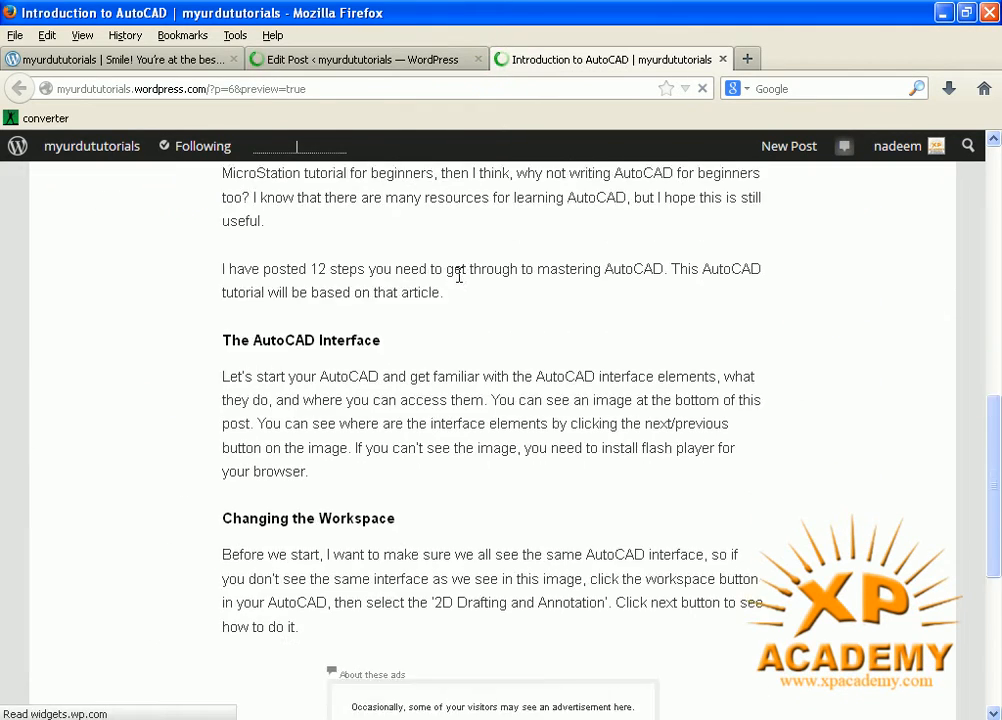
{"action": "scroll", "coordinate": [459, 275], "scroll_direction": "down", "scroll_amount": 4}
{"action": "scroll", "coordinate": [387, 358], "scroll_direction": "up", "scroll_amount": 6}
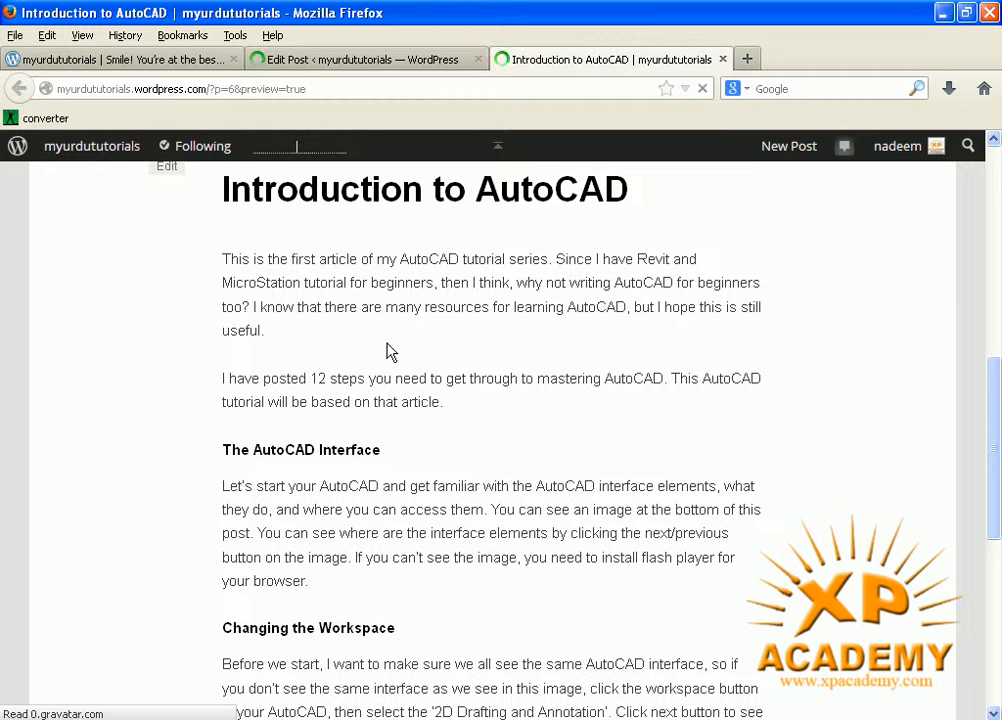
{"action": "left_click", "coordinate": [720, 60]}
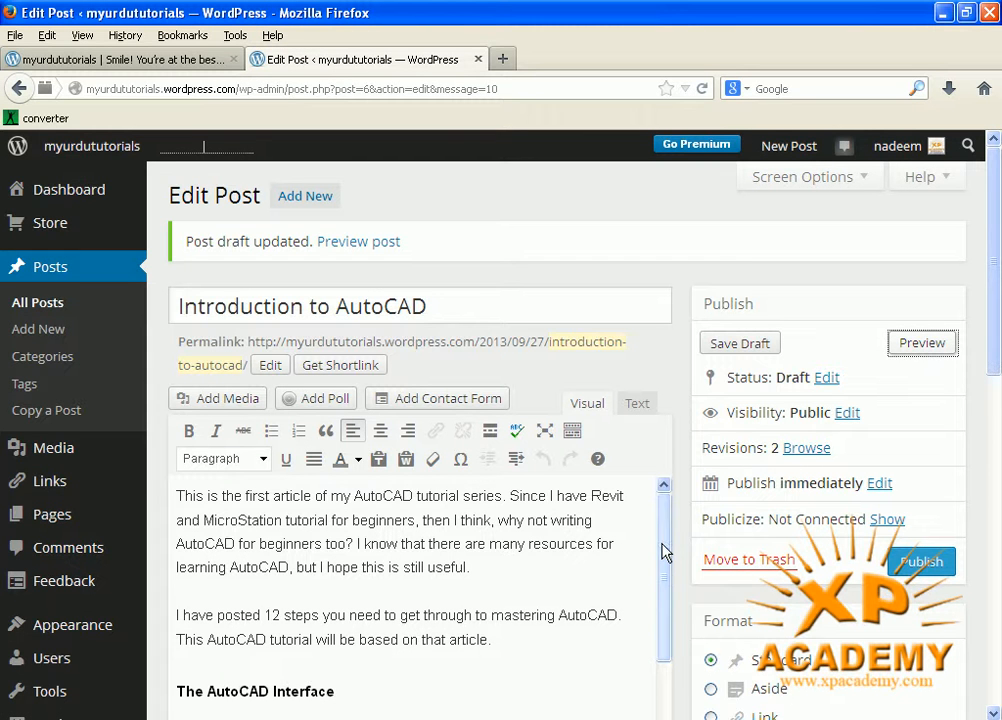
Insert a More break after the post's opening paragraph and save the draft
{"action": "left_click", "coordinate": [519, 577]}
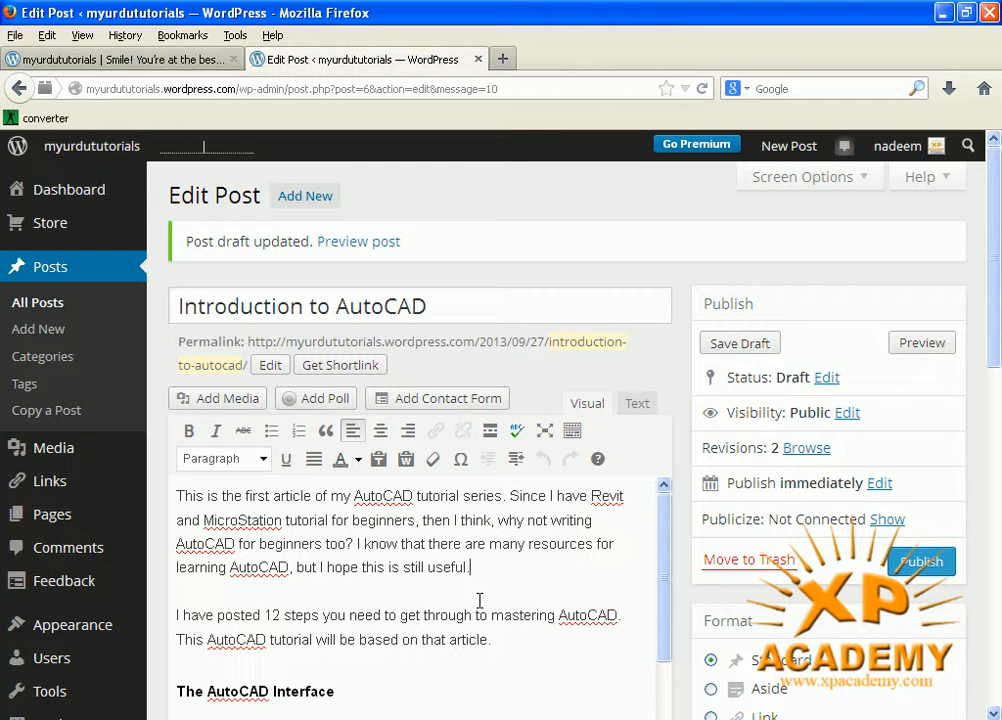
{"action": "left_click", "coordinate": [493, 440]}
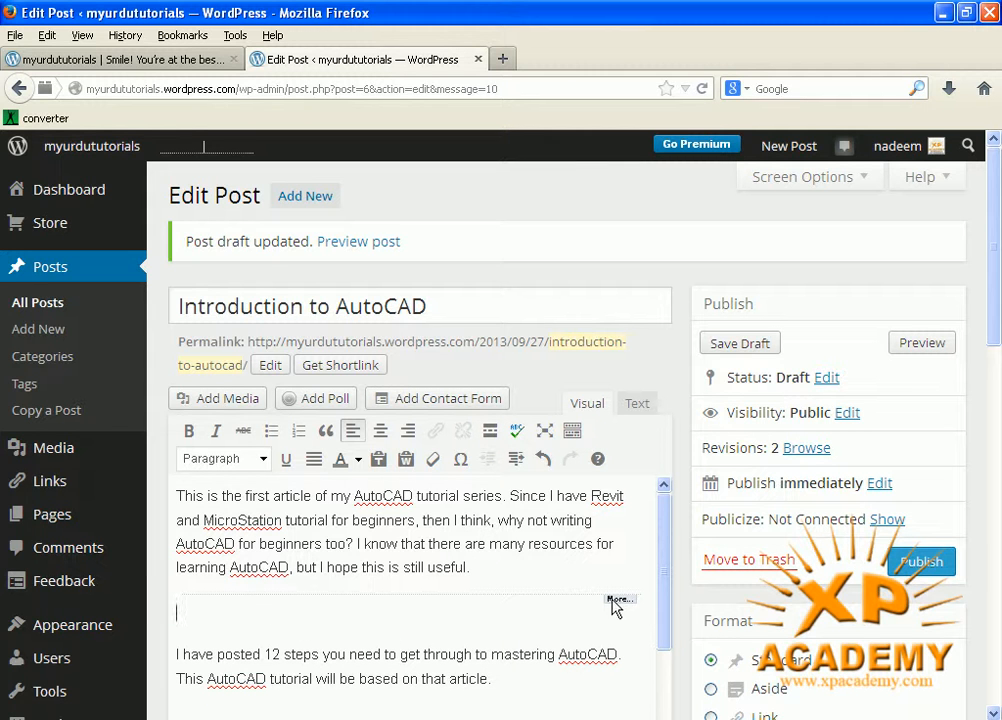
{"action": "left_click", "coordinate": [737, 343]}
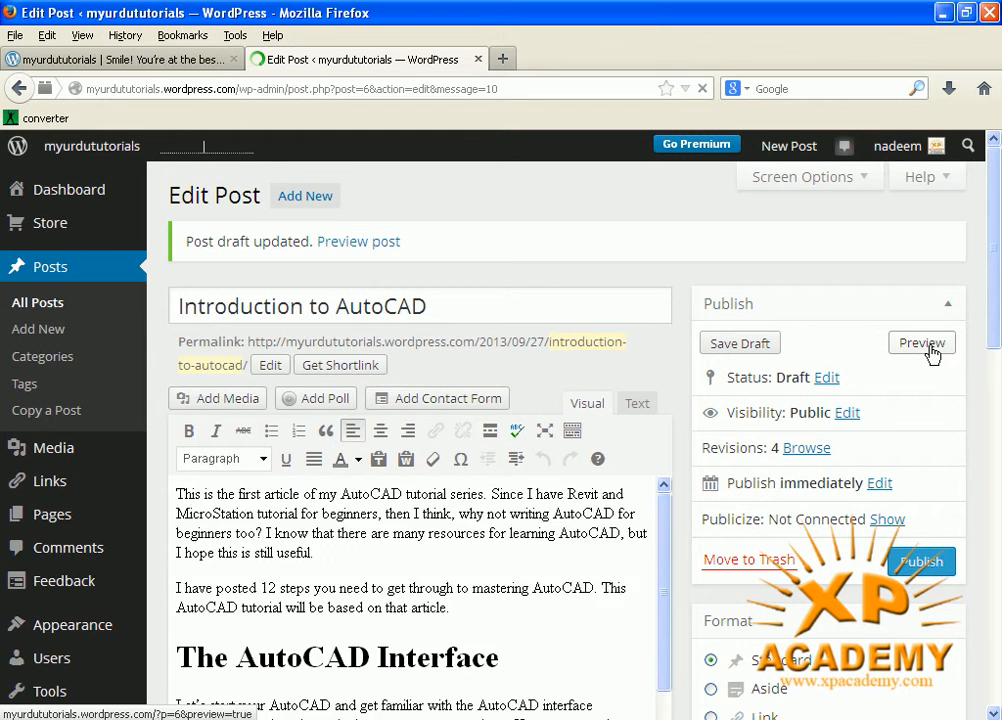
Preview the draft post on the site and examine the paragraphs where the More break was inserted
{"action": "left_click", "coordinate": [921, 343]}
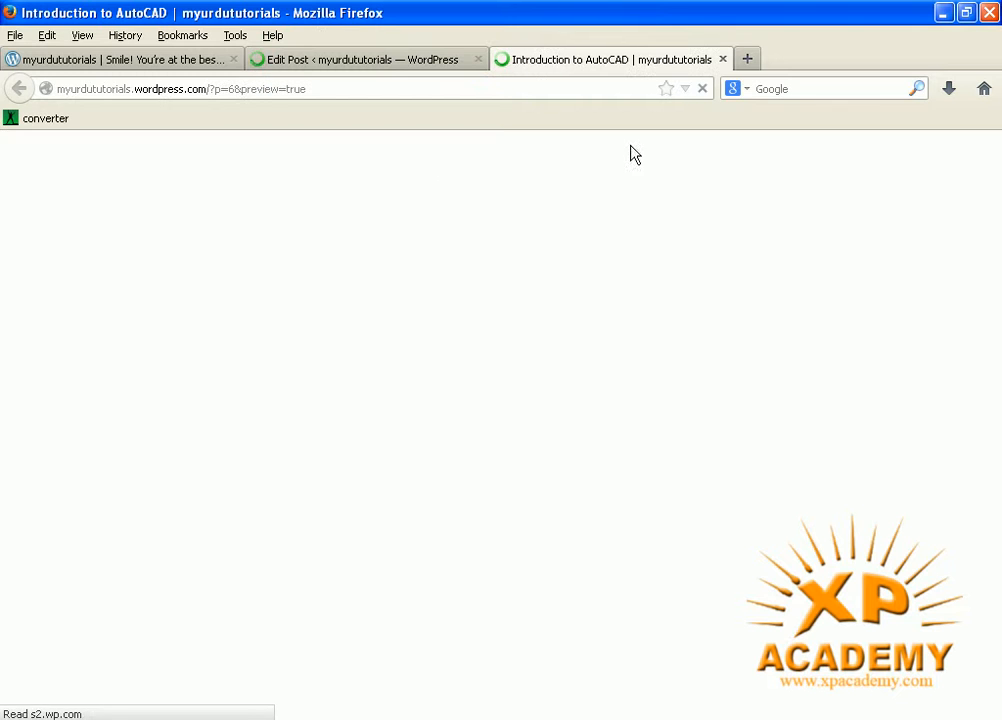
{"action": "scroll", "coordinate": [607, 310], "scroll_direction": "down", "scroll_amount": 5}
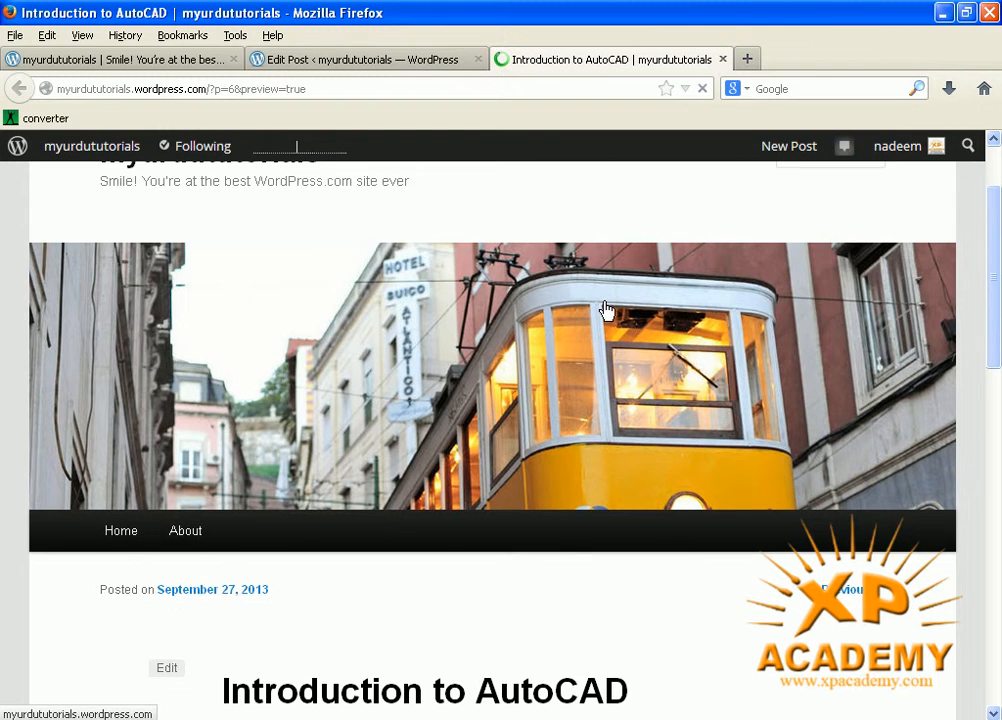
{"action": "scroll", "coordinate": [604, 300], "scroll_direction": "down", "scroll_amount": 6}
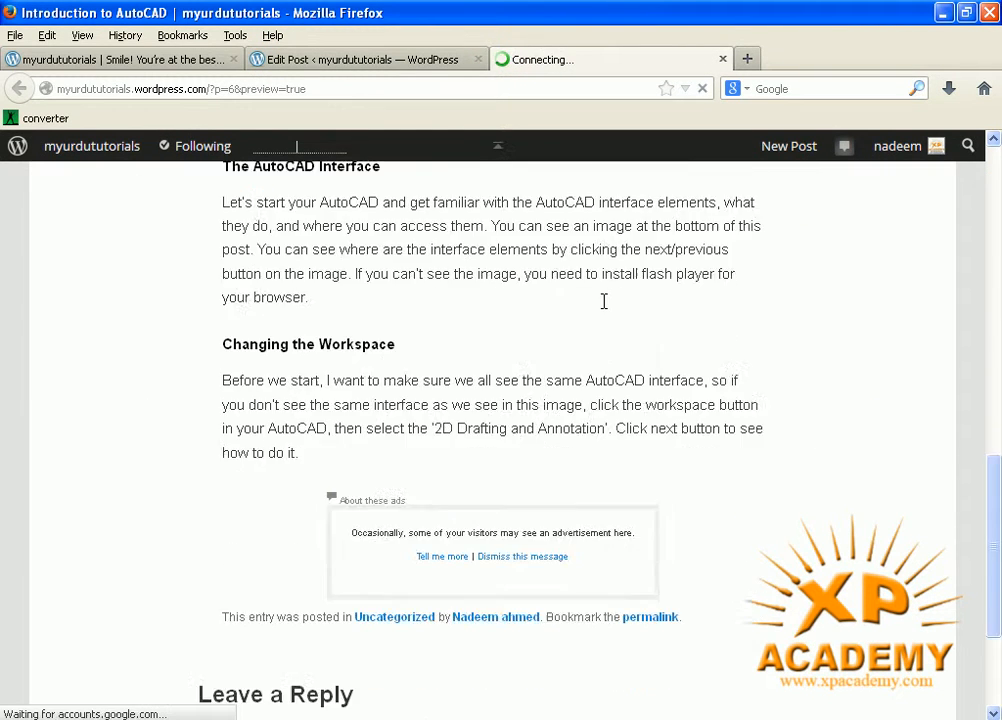
{"action": "scroll", "coordinate": [606, 309], "scroll_direction": "up", "scroll_amount": 4}
{"action": "scroll", "coordinate": [607, 310], "scroll_direction": "up", "scroll_amount": 2}
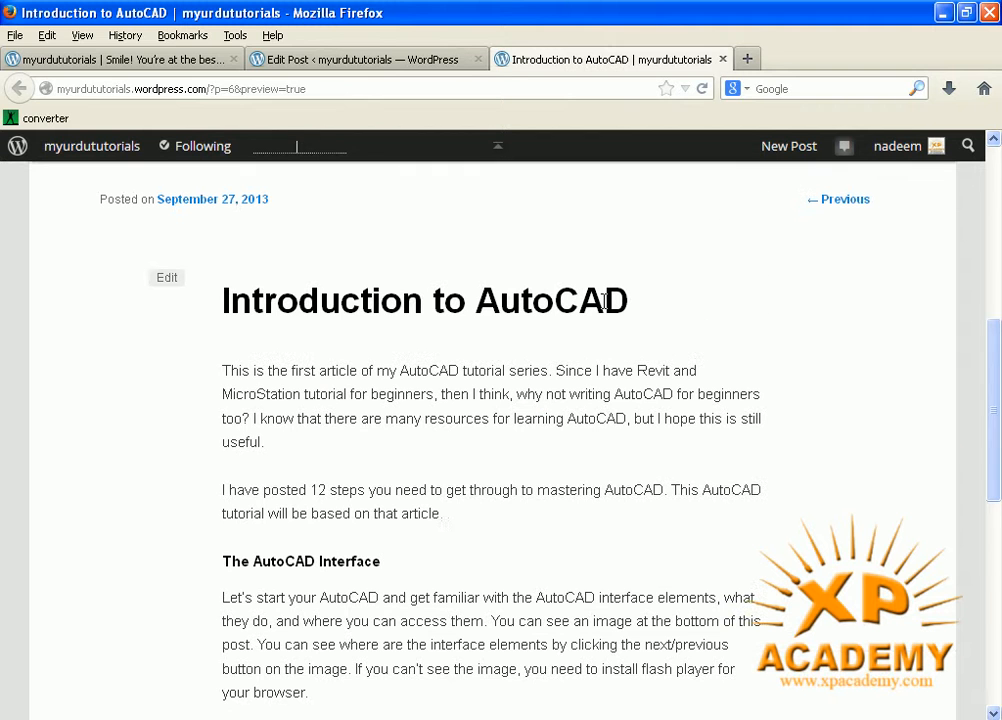
{"action": "left_click_drag", "start_coordinate": [239, 470], "coordinate": [329, 472]}
{"action": "left_click", "coordinate": [318, 484]}
Check the blog's home page for its current posts and publish the Introduction to AutoCAD post
{"action": "left_click", "coordinate": [121, 60]}
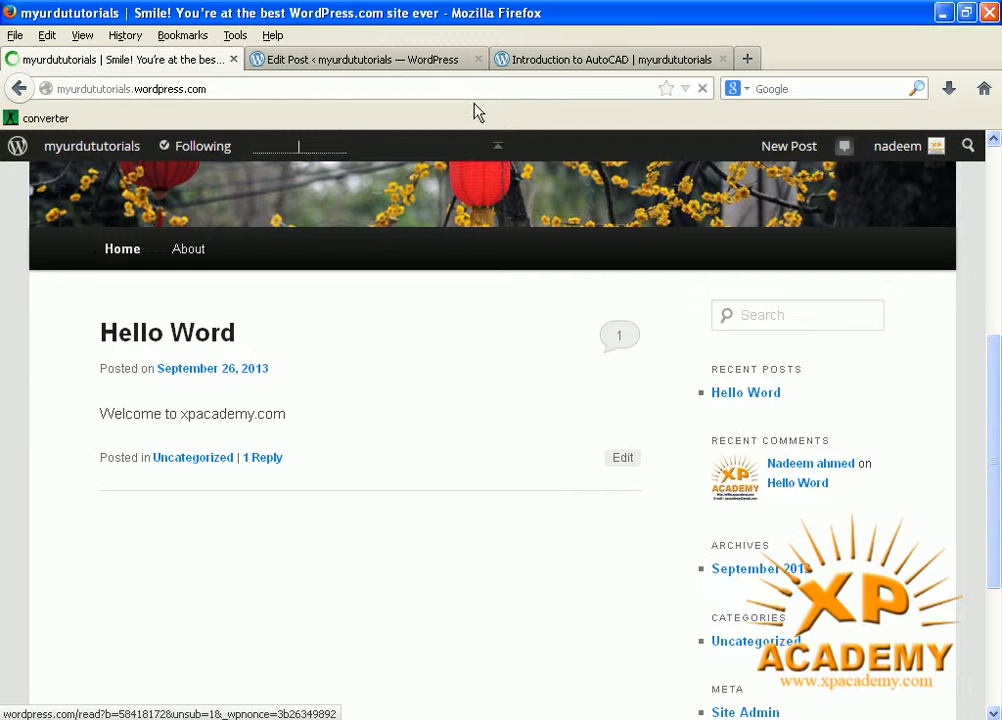
{"action": "left_click", "coordinate": [378, 62]}
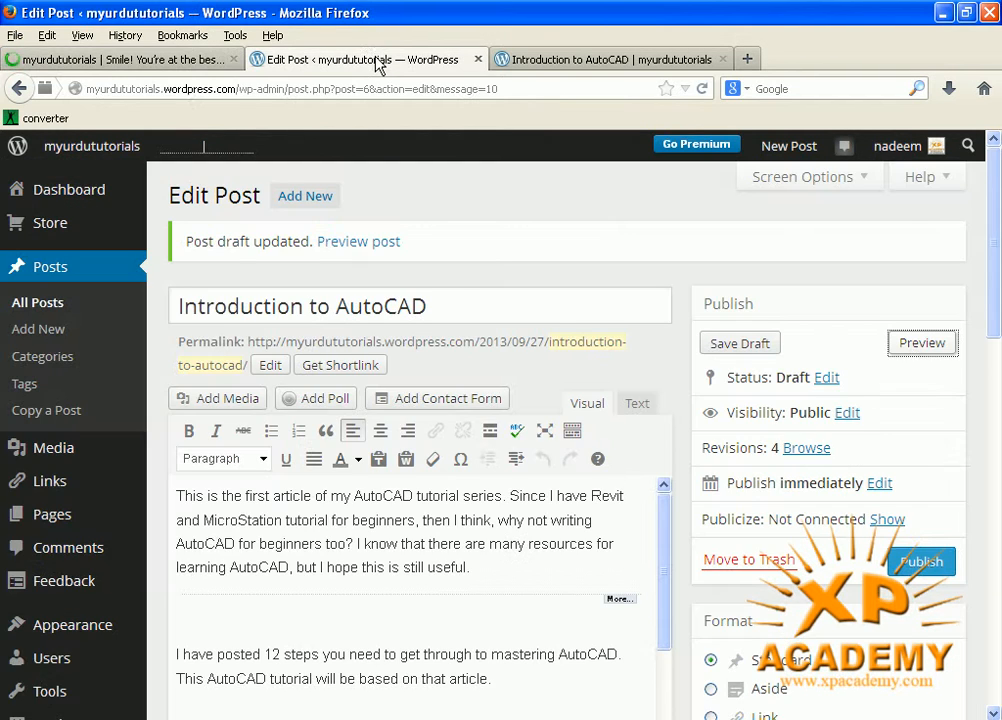
{"action": "left_click", "coordinate": [95, 62]}
{"action": "left_click", "coordinate": [318, 62]}
{"action": "left_click", "coordinate": [925, 565]}
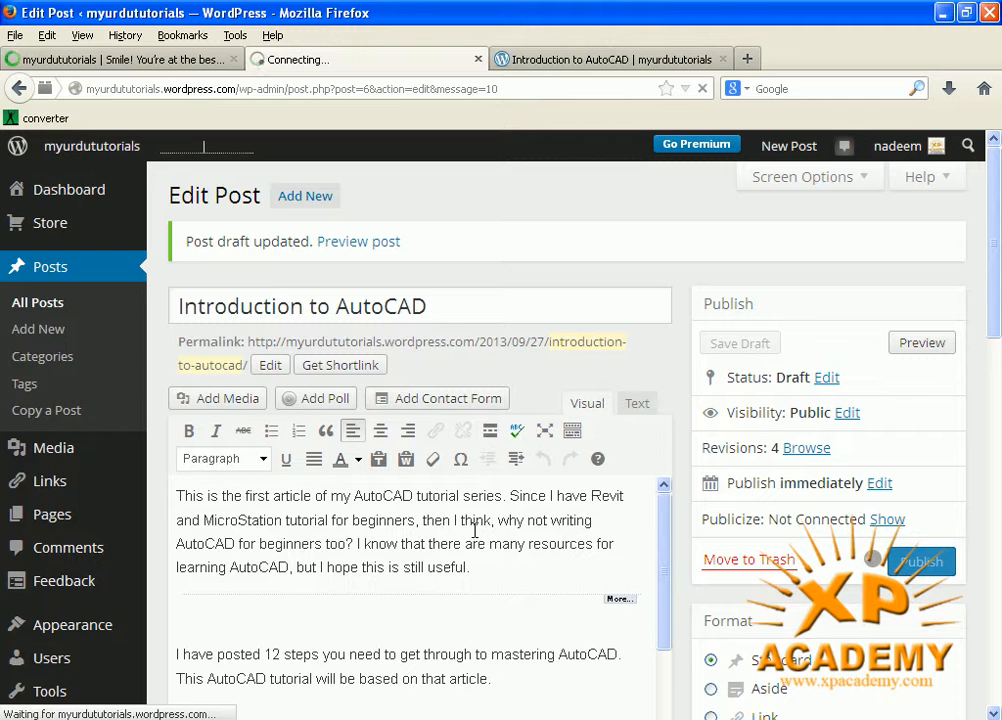
Check the home page while the post is being published and dismiss the post-publish summary
{"action": "left_click", "coordinate": [205, 66]}
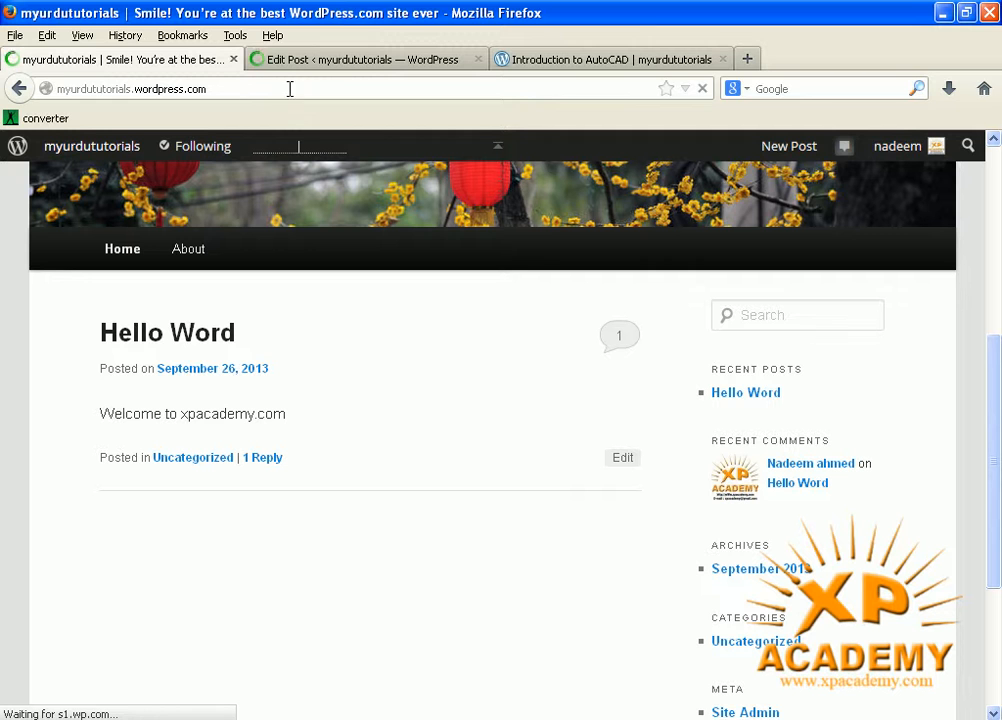
{"action": "left_click", "coordinate": [501, 88]}
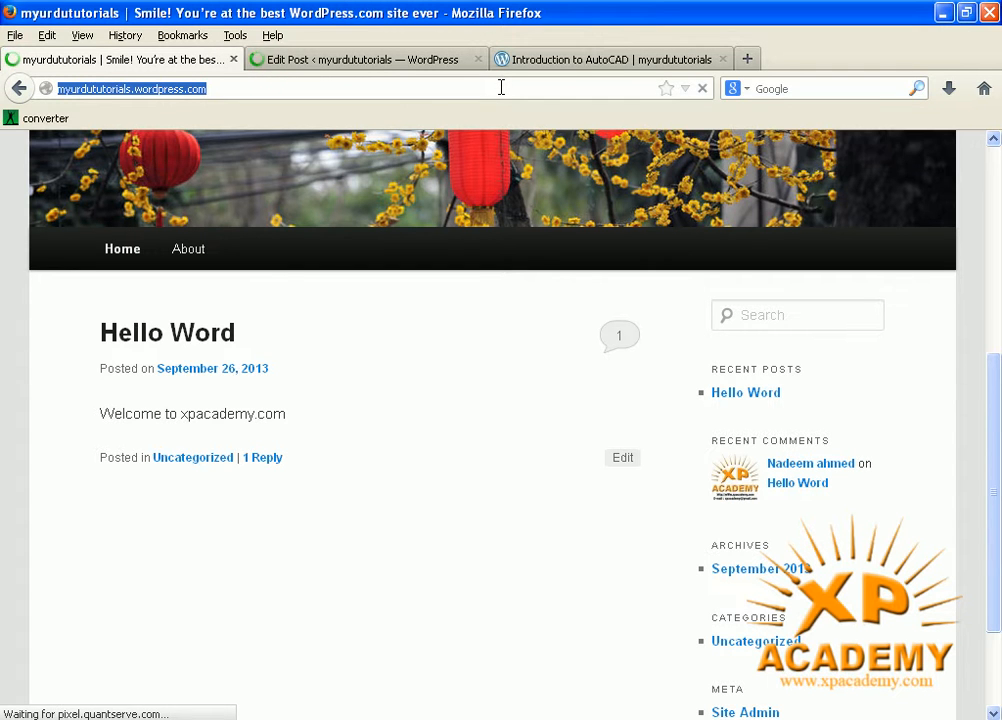
{"action": "left_click", "coordinate": [350, 62]}
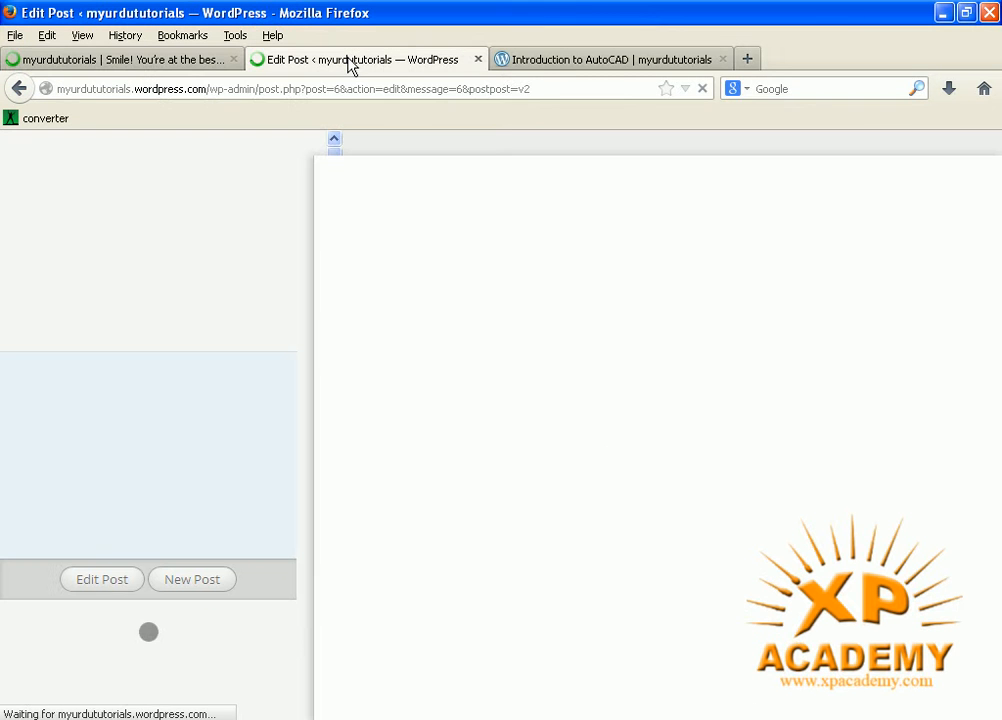
{"action": "left_click", "coordinate": [193, 60]}
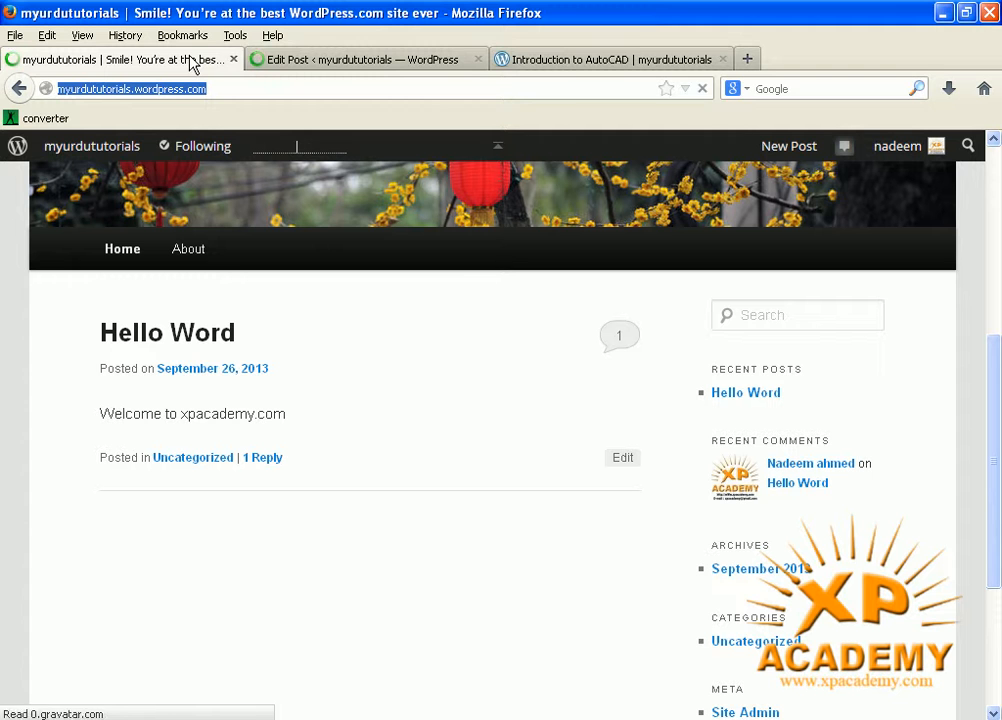
{"action": "left_click", "coordinate": [325, 66]}
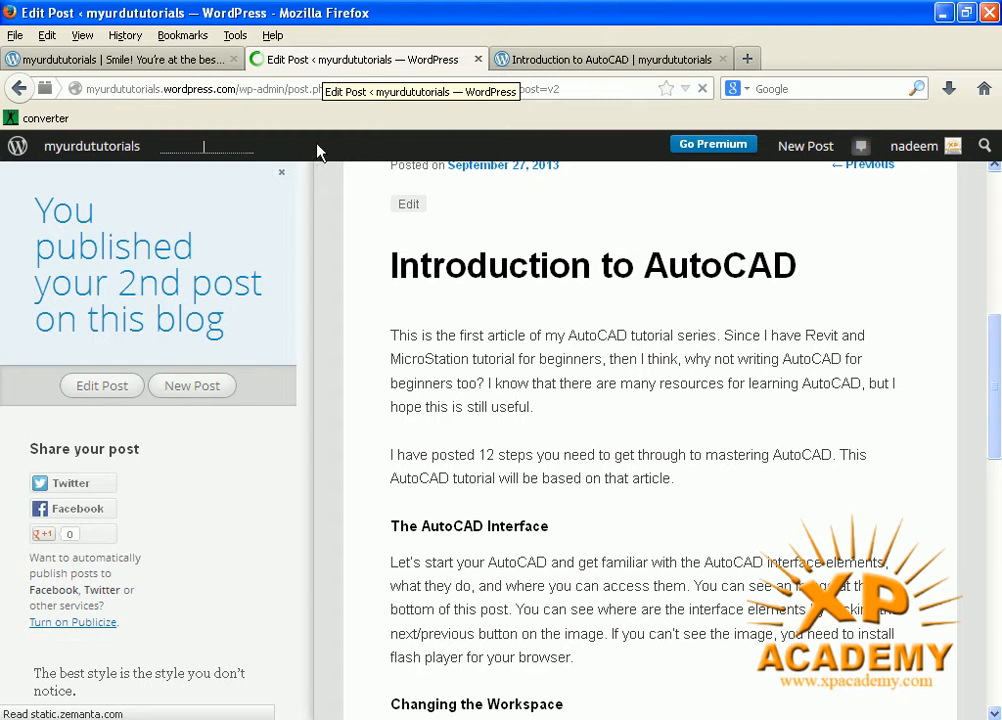
{"action": "left_click", "coordinate": [283, 175]}
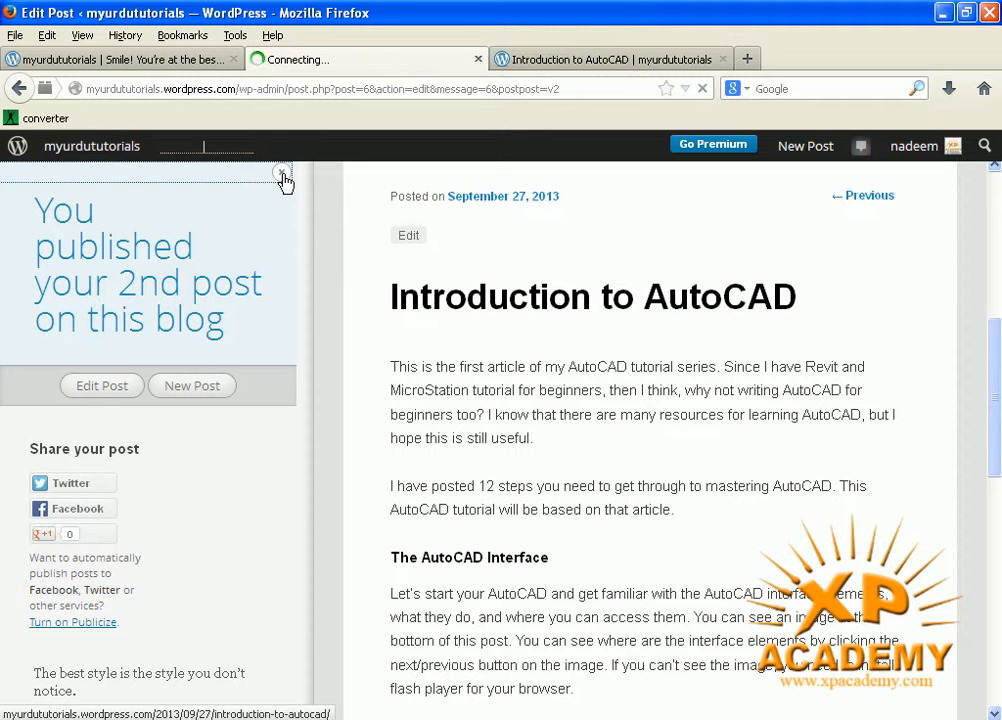
Reload the blog's home page and examine how the Introduction to AutoCAD post is shortened there
{"action": "left_click", "coordinate": [186, 62]}
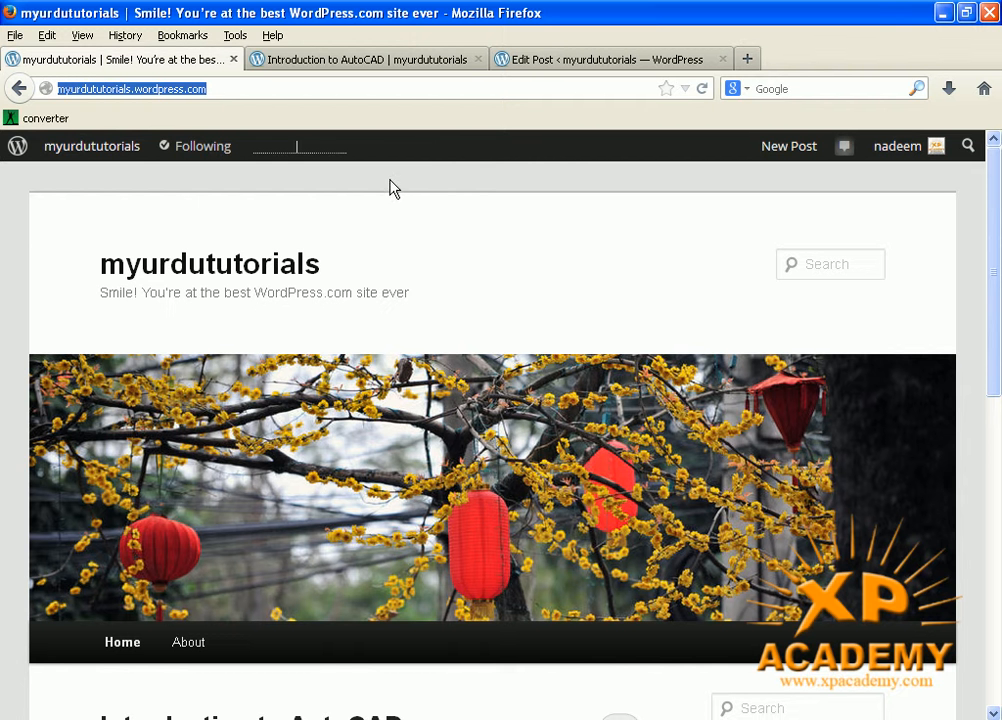
{"action": "left_click", "coordinate": [704, 90]}
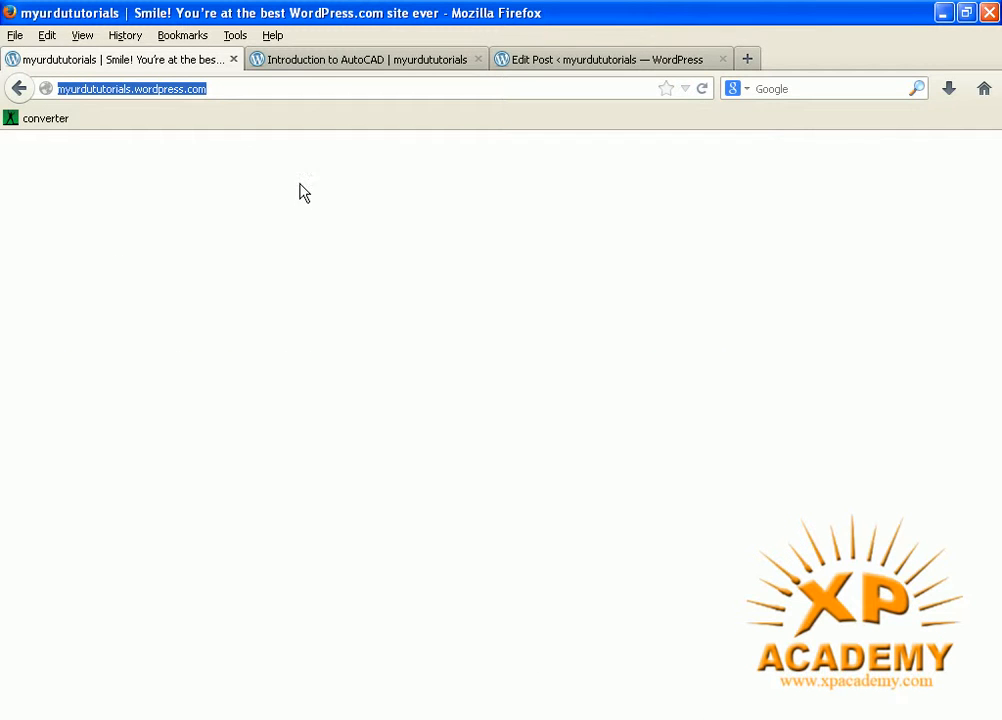
{"action": "key", "text": "F5"}
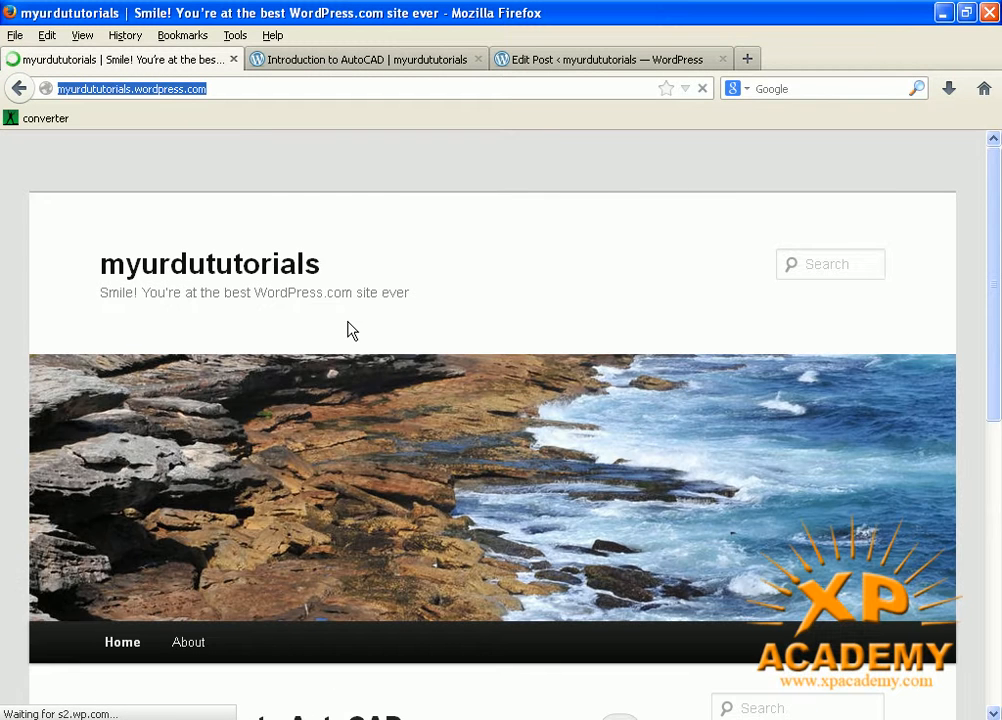
{"action": "scroll", "coordinate": [347, 331], "scroll_direction": "down", "scroll_amount": 10}
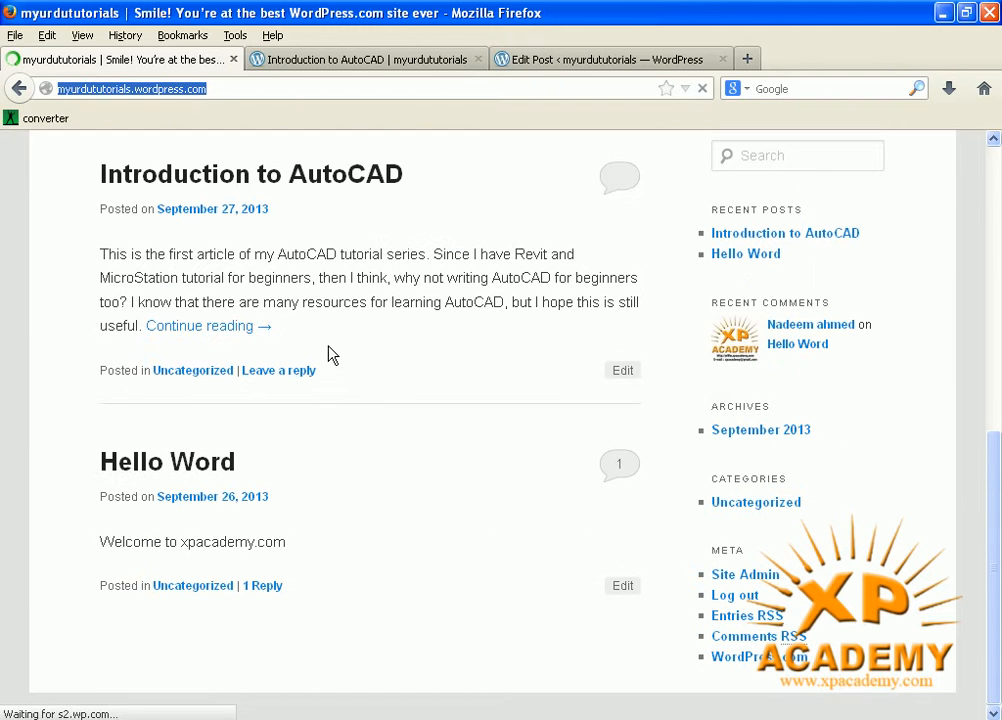
{"action": "left_click_drag", "start_coordinate": [100, 254], "coordinate": [279, 258]}
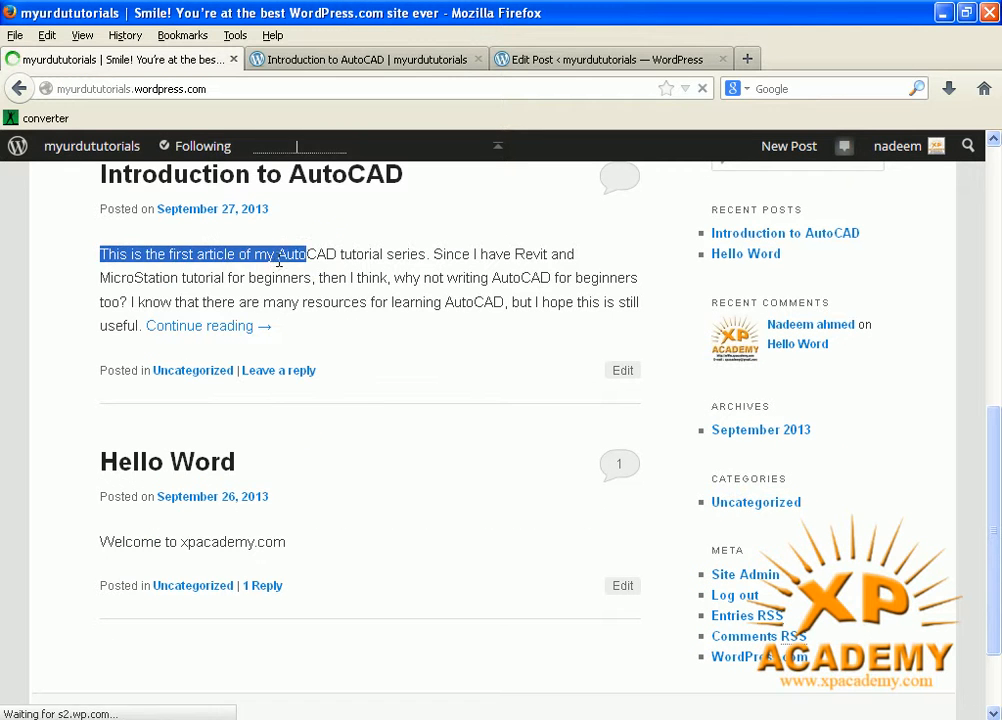
View the published Introduction to AutoCAD article on its own page and close that page
{"action": "left_click", "coordinate": [403, 60]}
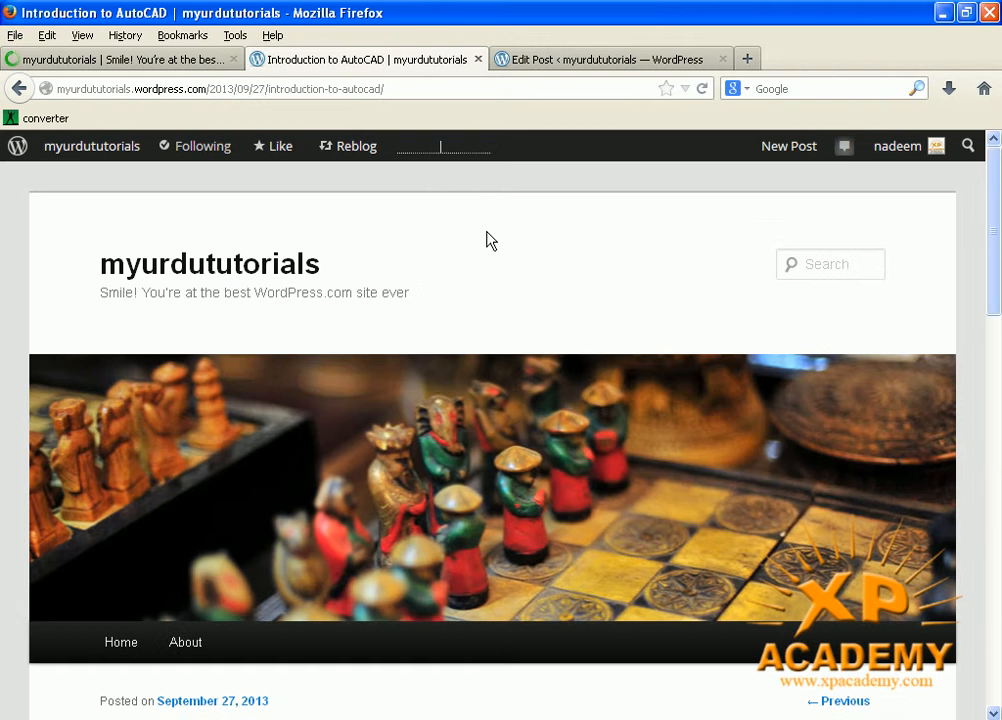
{"action": "scroll", "coordinate": [490, 244], "scroll_direction": "down", "scroll_amount": 6}
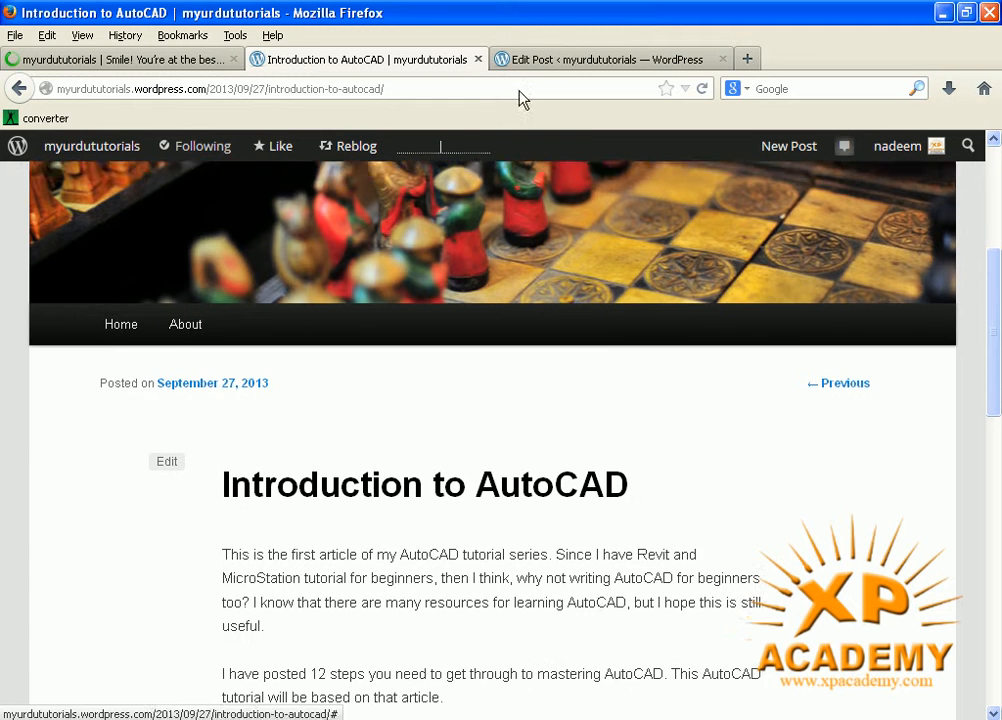
{"action": "left_click", "coordinate": [478, 59]}
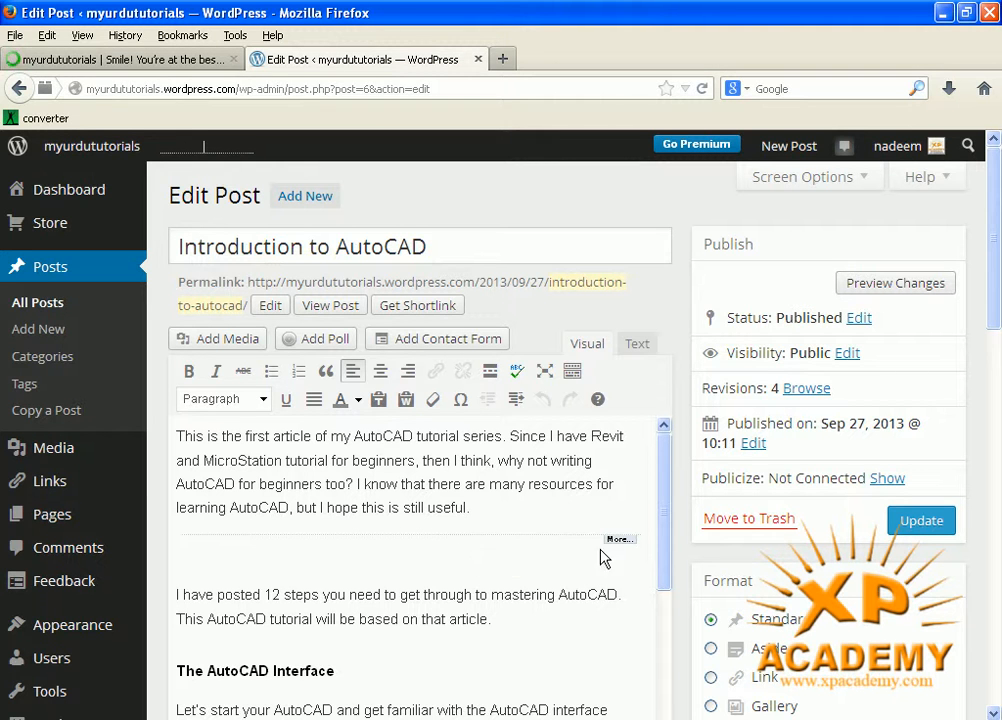
Follow the Continue reading link of the Introduction to AutoCAD post on the home page and look through the full article
{"action": "left_click", "coordinate": [47, 55]}
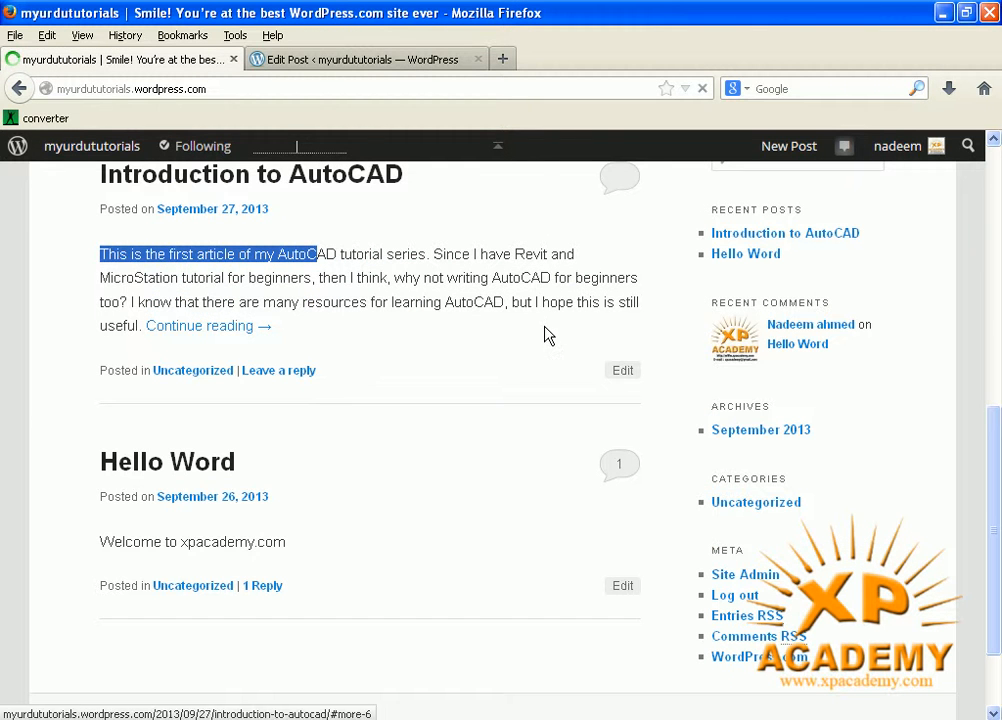
{"action": "left_click", "coordinate": [203, 327]}
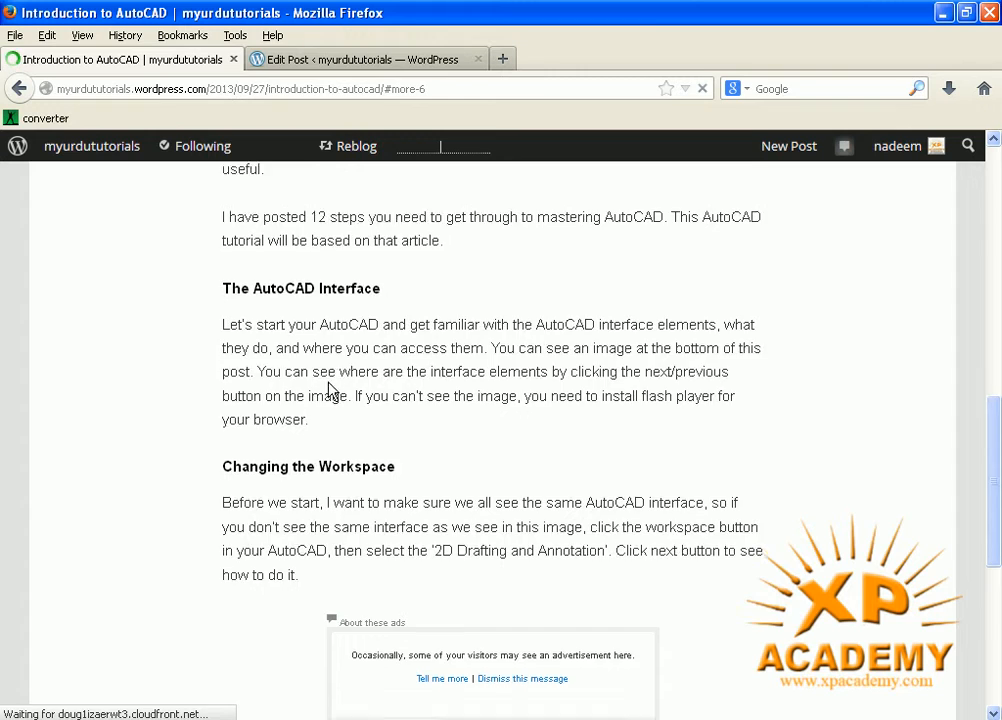
{"action": "scroll", "coordinate": [329, 390], "scroll_direction": "down", "scroll_amount": 5}
{"action": "scroll", "coordinate": [328, 396], "scroll_direction": "up", "scroll_amount": 15}
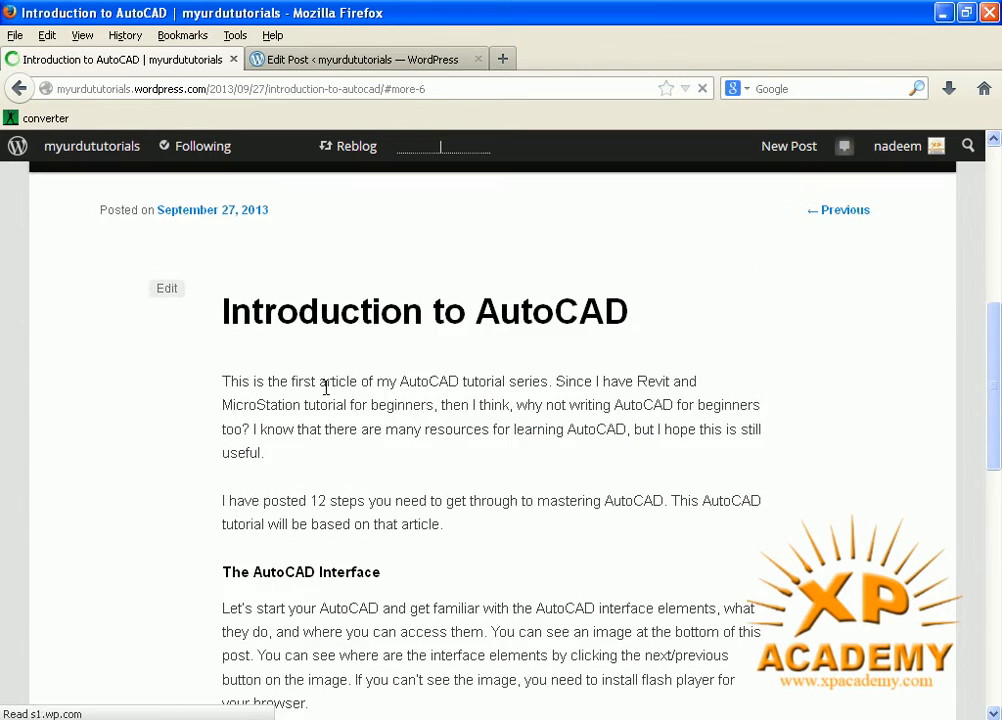
{"action": "scroll", "coordinate": [330, 397], "scroll_direction": "down", "scroll_amount": 10}
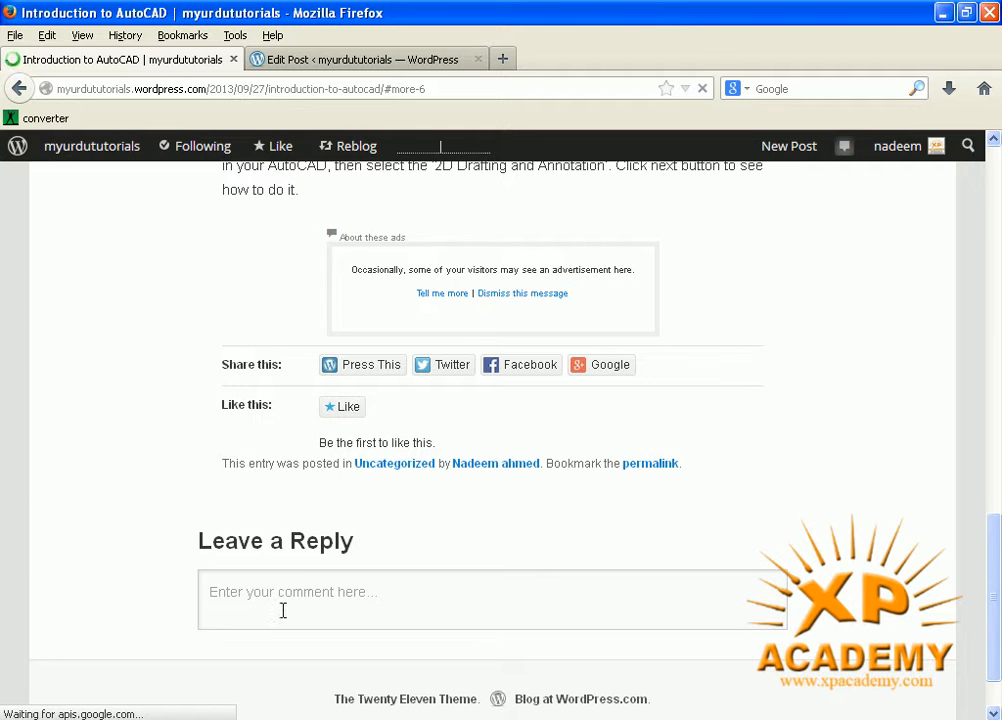
{"action": "scroll", "coordinate": [283, 454], "scroll_direction": "up", "scroll_amount": 10}
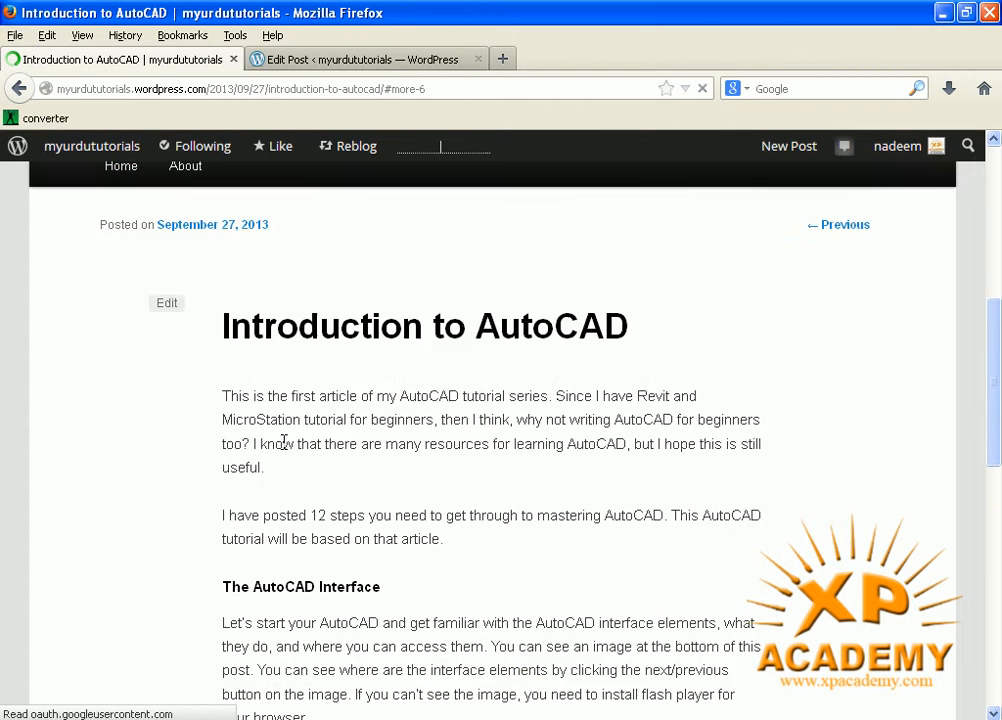
Return to editing the post and delete the More break after its opening paragraph
{"action": "left_click", "coordinate": [288, 55]}
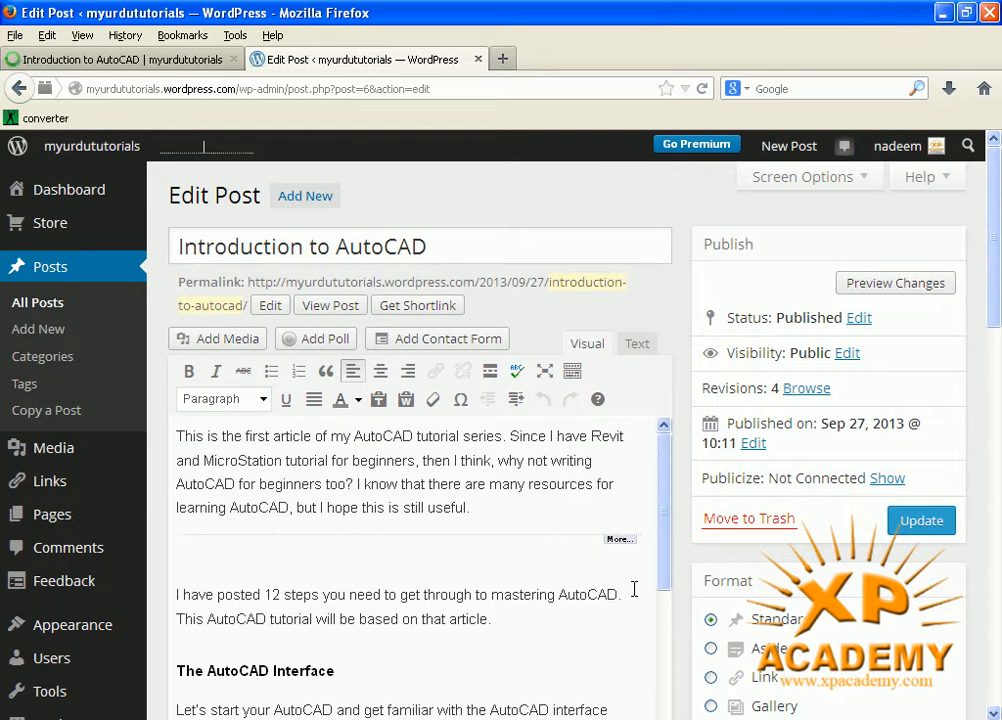
{"action": "left_click", "coordinate": [517, 546]}
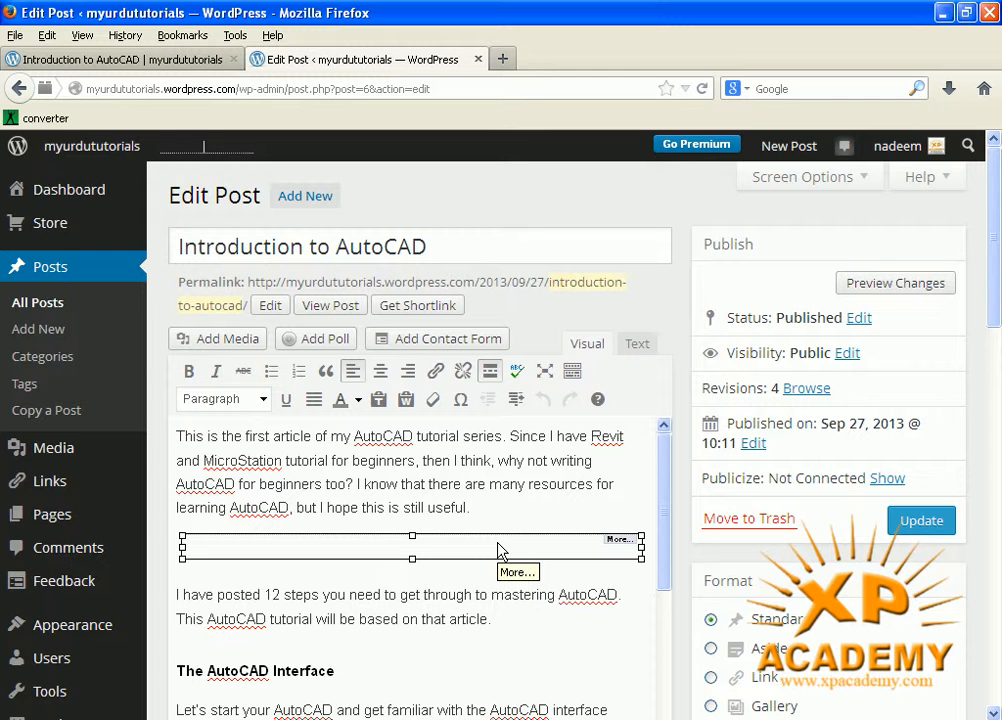
{"action": "key", "text": "Delete"}
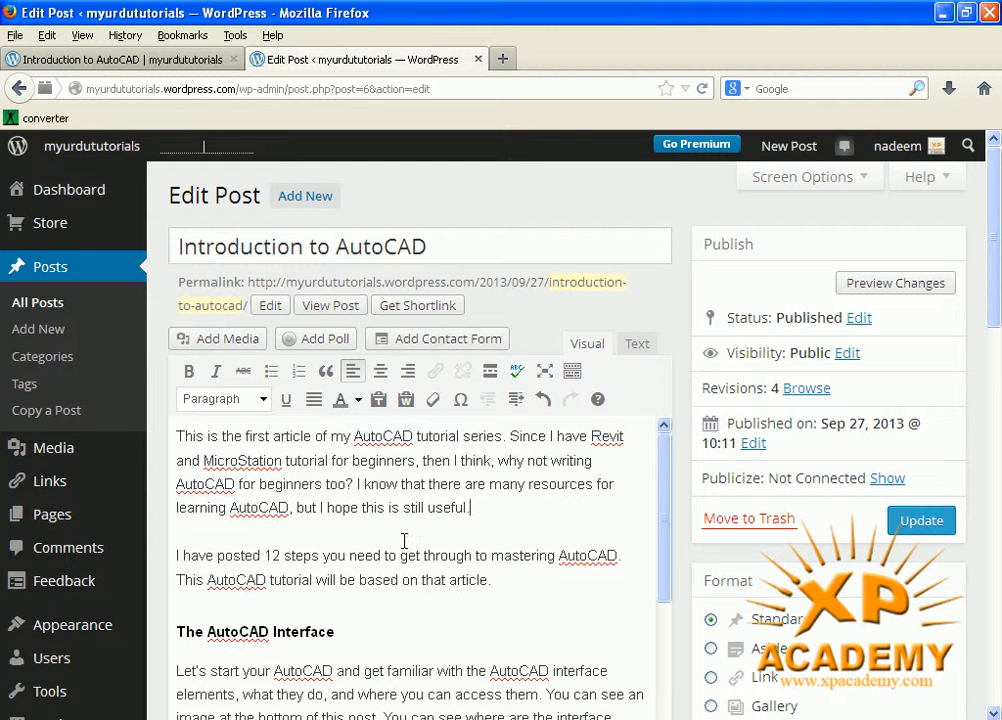
Format the paragraph beginning "I have posted 12 steps" as a blockquote and point out its opening words
{"action": "mouse_move", "coordinate": [664, 541]}
{"action": "left_mouse_down"}
{"action": "mouse_move", "coordinate": [667, 613]}
{"action": "mouse_move", "coordinate": [664, 528]}
{"action": "left_mouse_up"}
{"action": "mouse_move", "coordinate": [995, 298]}
{"action": "left_mouse_down"}
{"action": "mouse_move", "coordinate": [996, 375]}
{"action": "mouse_move", "coordinate": [995, 310]}
{"action": "left_mouse_up"}
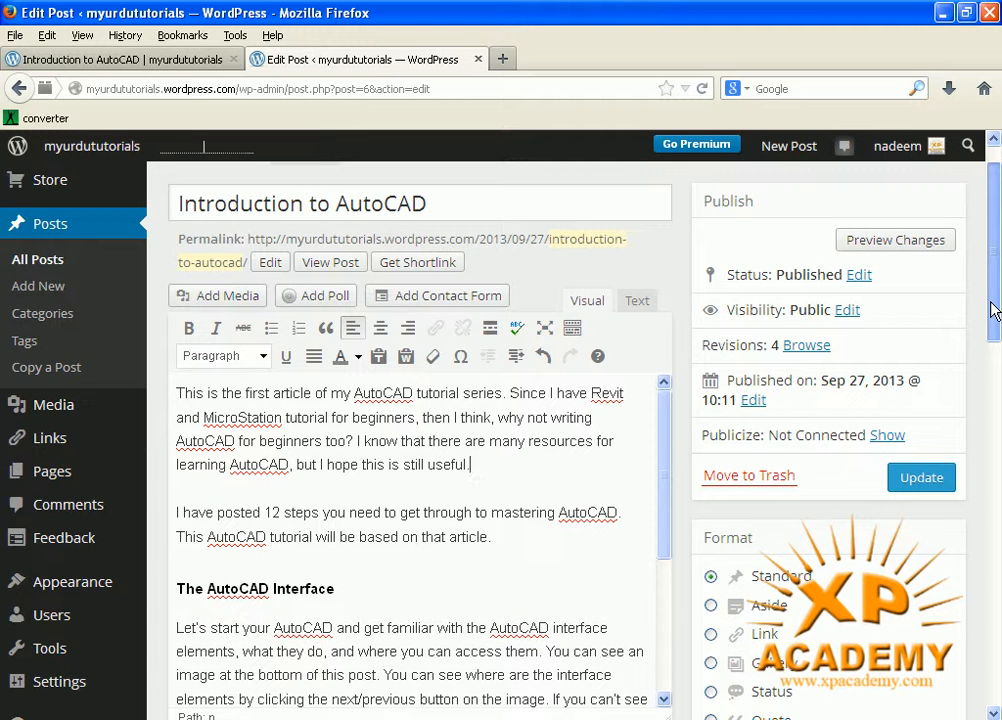
{"action": "left_click", "coordinate": [467, 494]}
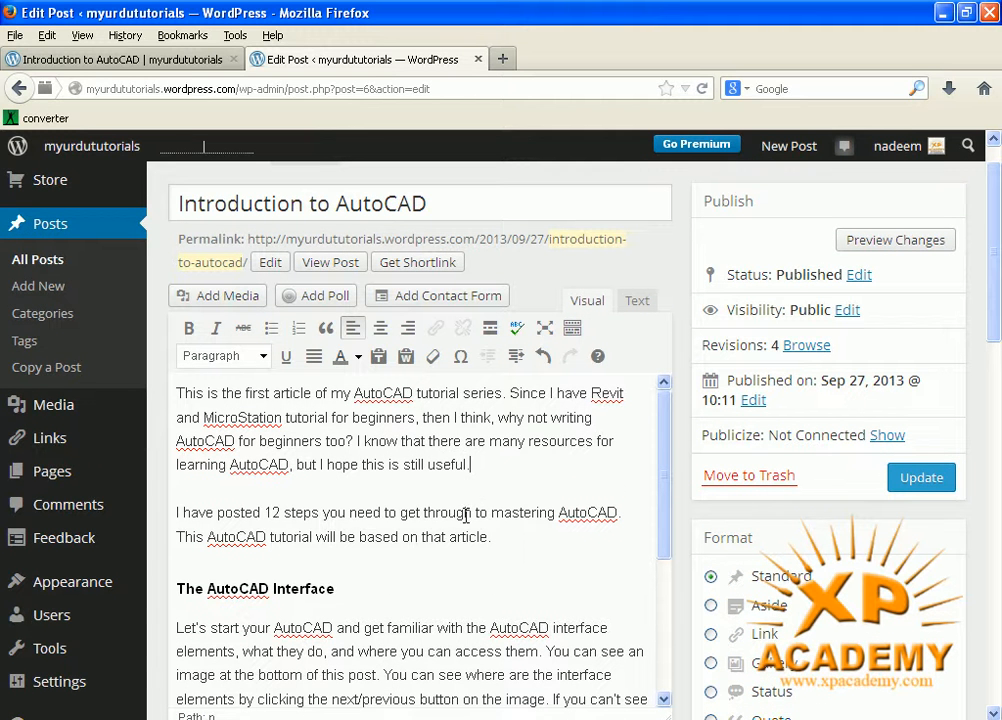
{"action": "left_click_drag", "start_coordinate": [497, 537], "coordinate": [176, 514]}
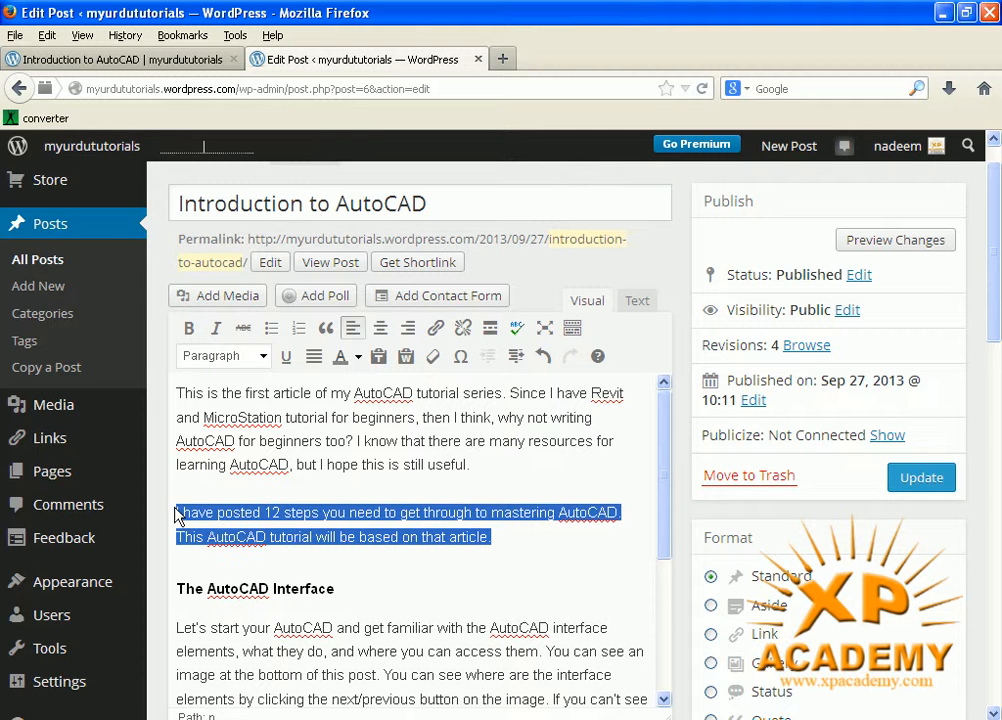
{"action": "left_click", "coordinate": [325, 330]}
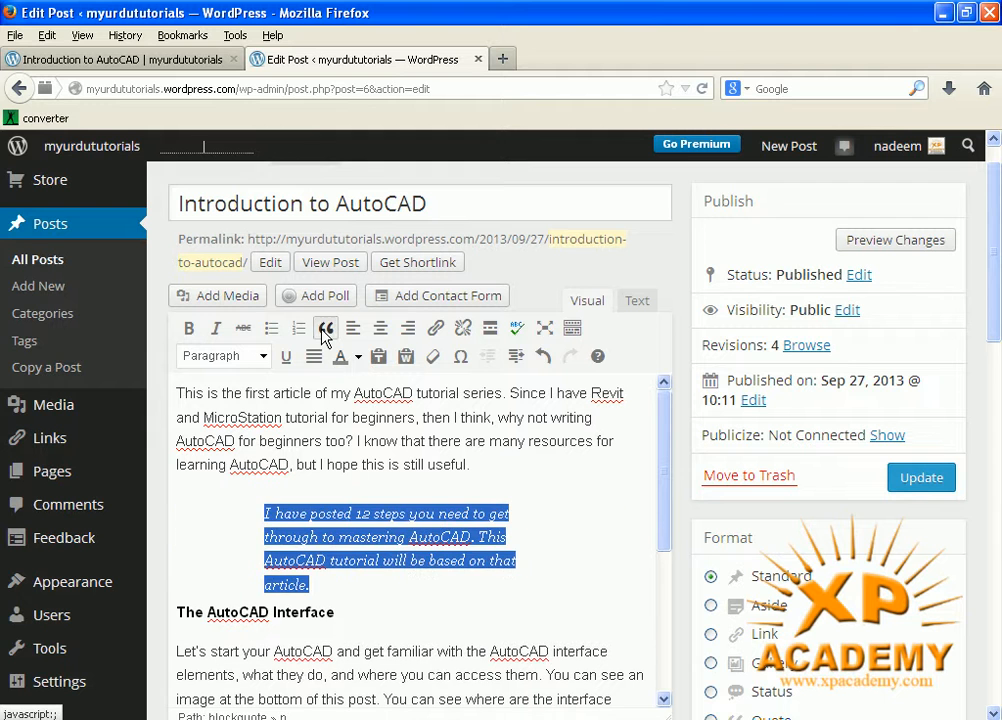
{"action": "left_click", "coordinate": [329, 563]}
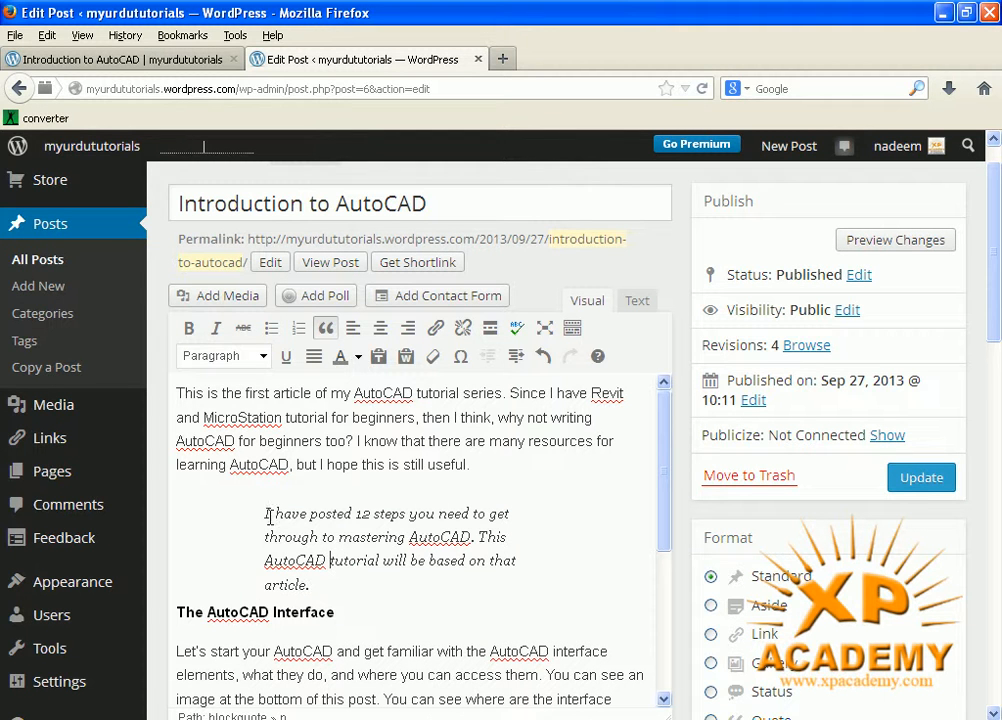
{"action": "left_click_drag", "start_coordinate": [265, 512], "coordinate": [299, 511]}
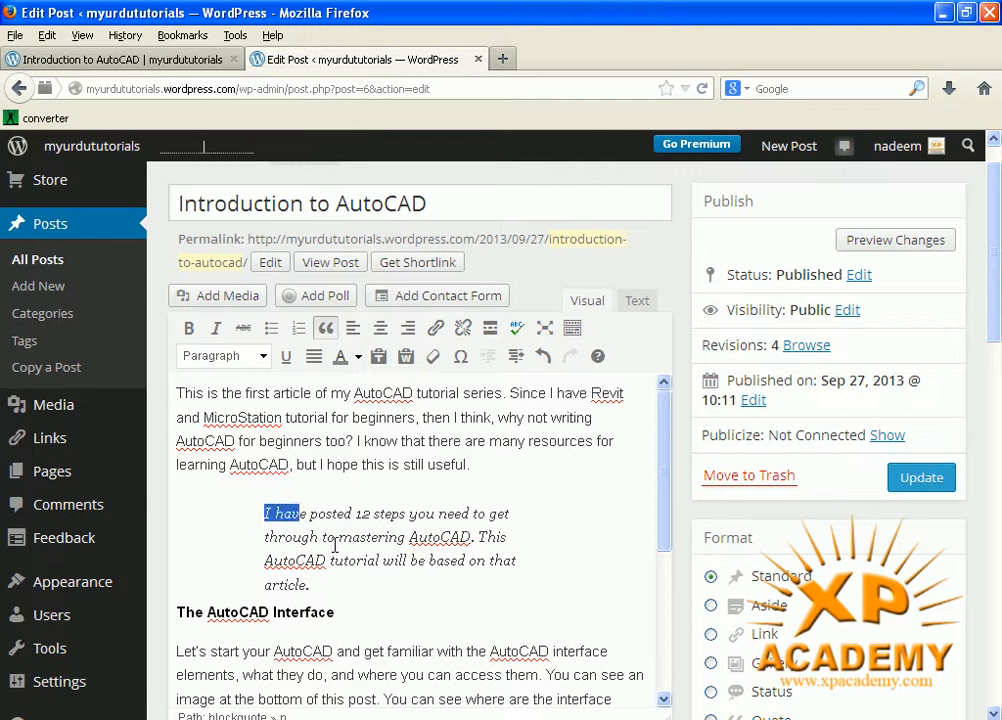
{"action": "left_click", "coordinate": [335, 544]}
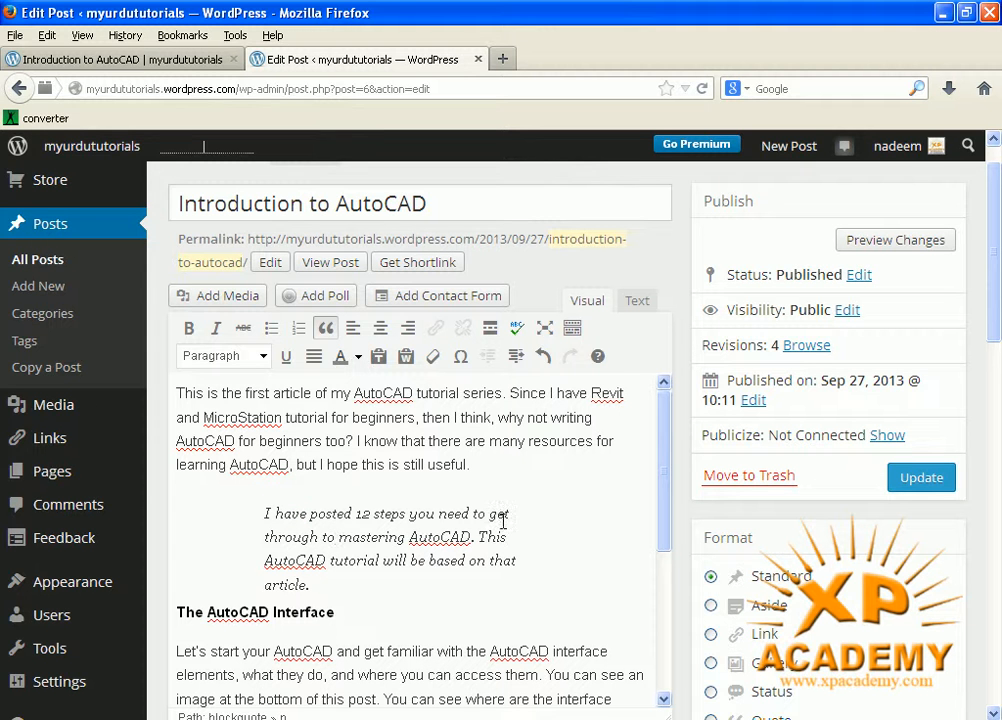
{"action": "scroll", "coordinate": [288, 517], "scroll_direction": "down", "scroll_amount": 2}
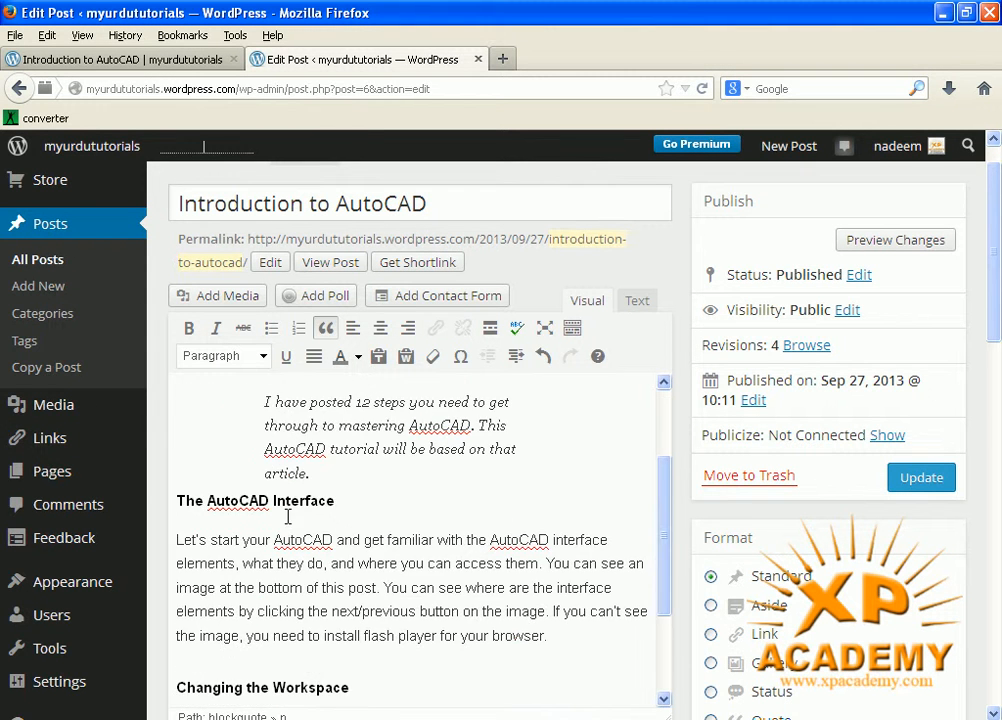
{"action": "scroll", "coordinate": [255, 437], "scroll_direction": "up", "scroll_amount": 2}
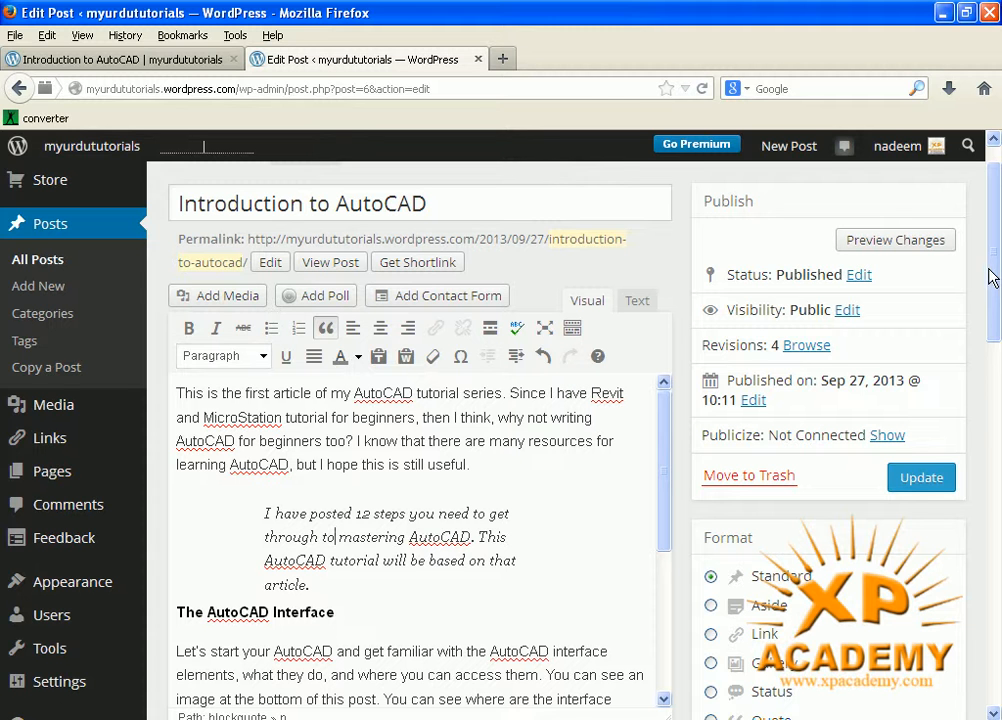
{"action": "left_click_drag", "start_coordinate": [992, 277], "coordinate": [996, 288]}
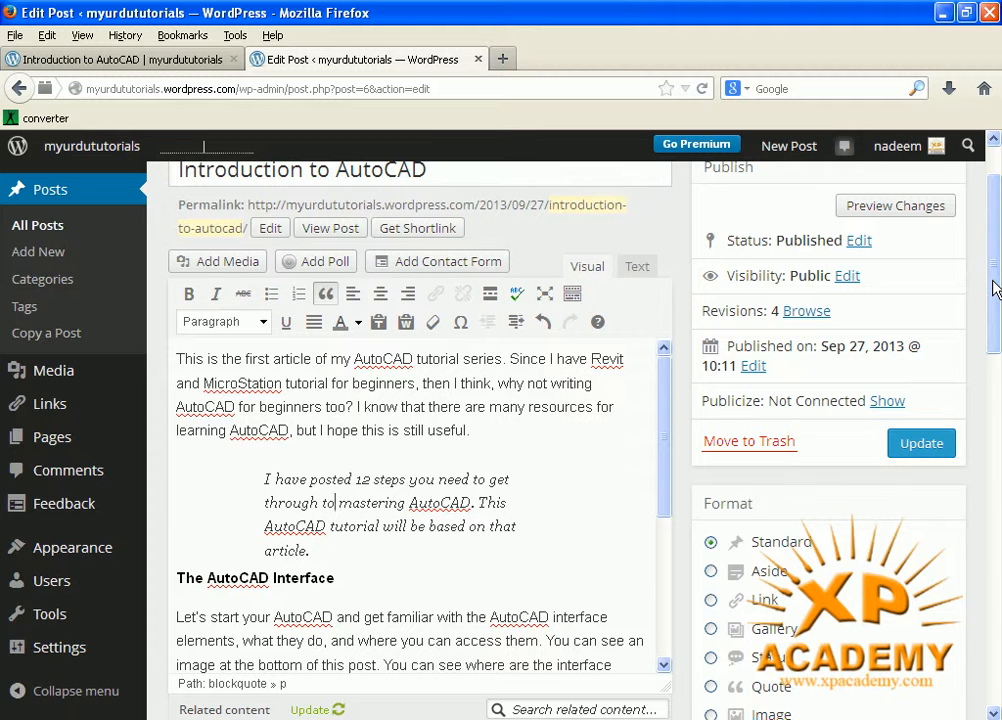
{"action": "left_click_drag", "start_coordinate": [994, 283], "coordinate": [994, 284]}
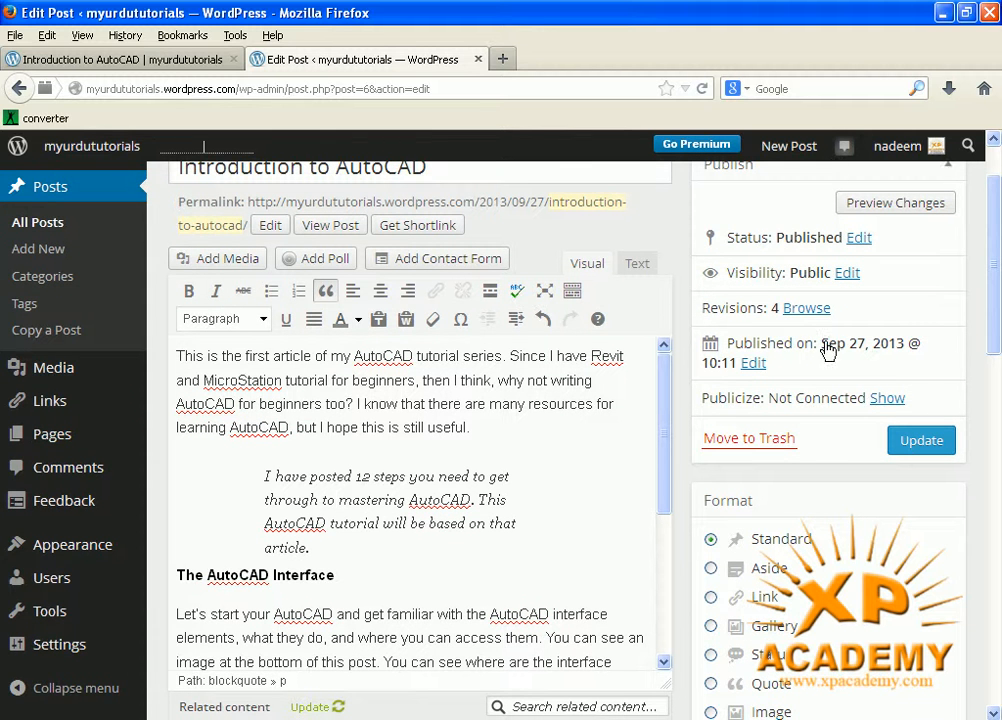
Minimize the Firefox and Word windows to reveal the desktop
{"action": "left_click", "coordinate": [942, 14]}
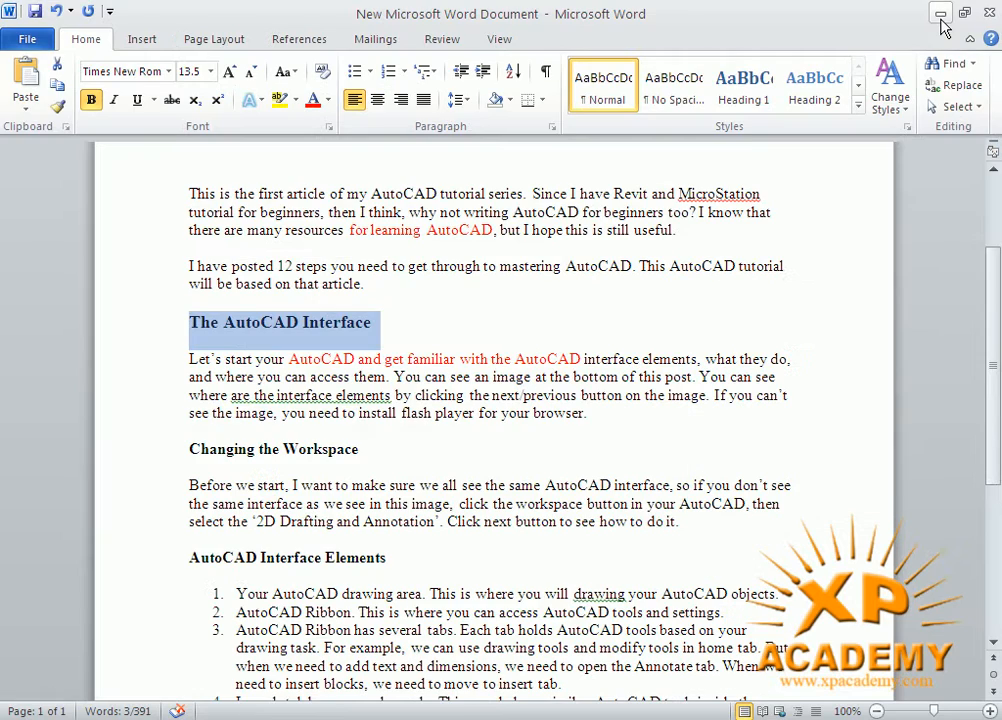
{"action": "left_click", "coordinate": [941, 16]}
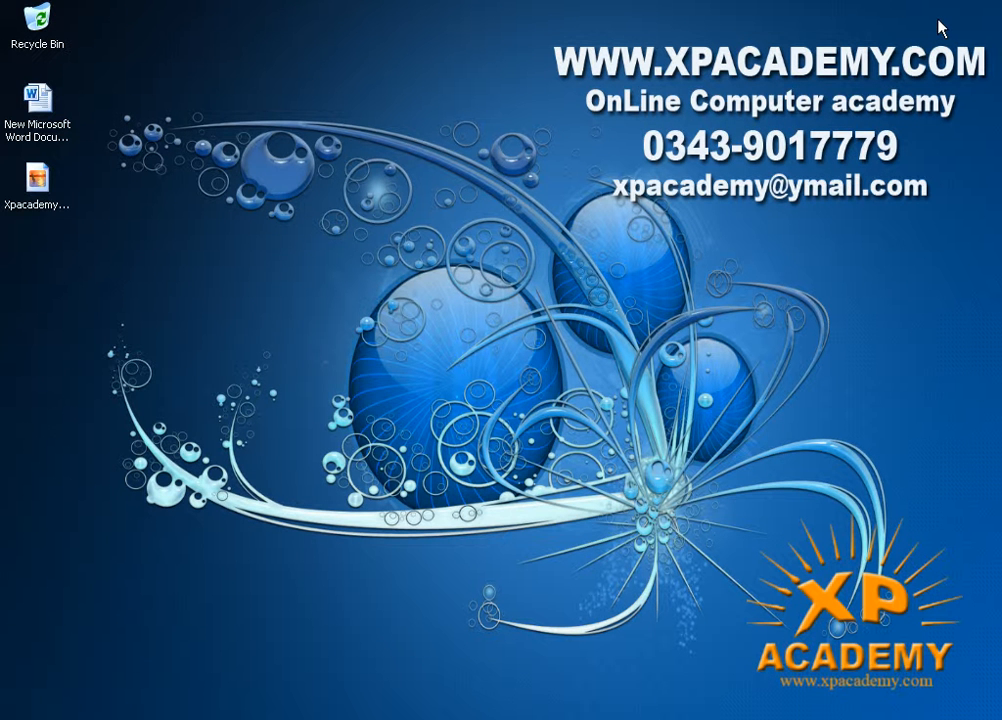